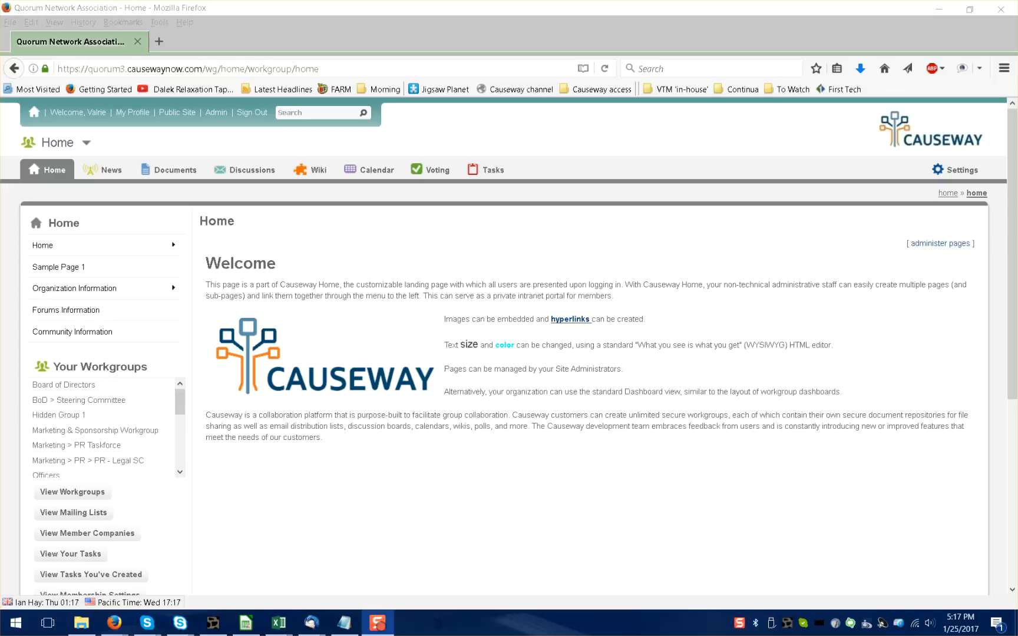
Open the form for creating a new ballot in the Hidden Group 1 workgroup's voting area.
{"action": "left_click", "coordinate": [77, 150]}
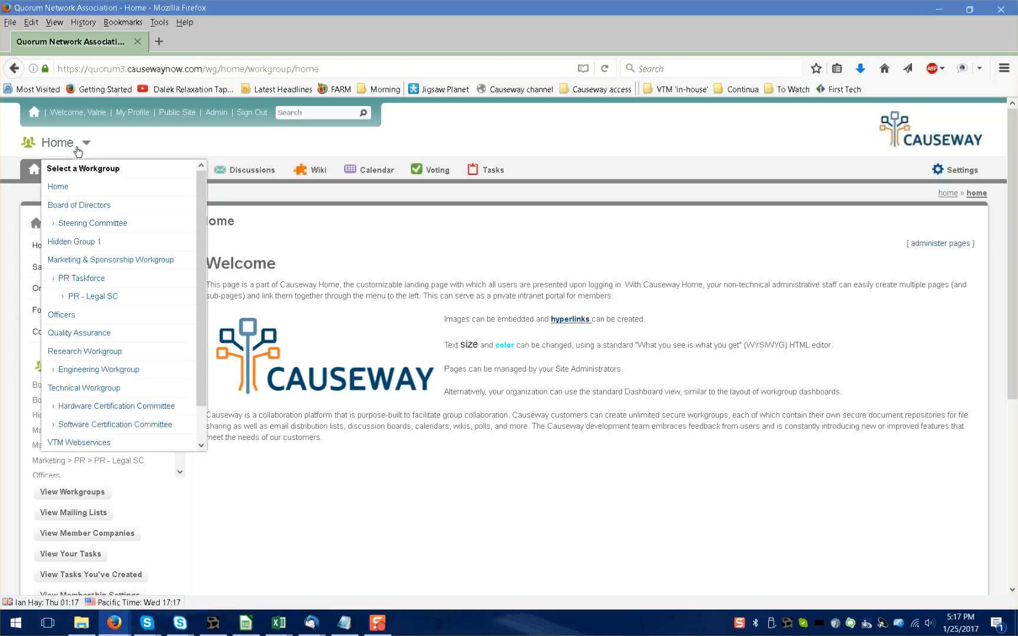
{"action": "left_click", "coordinate": [72, 243]}
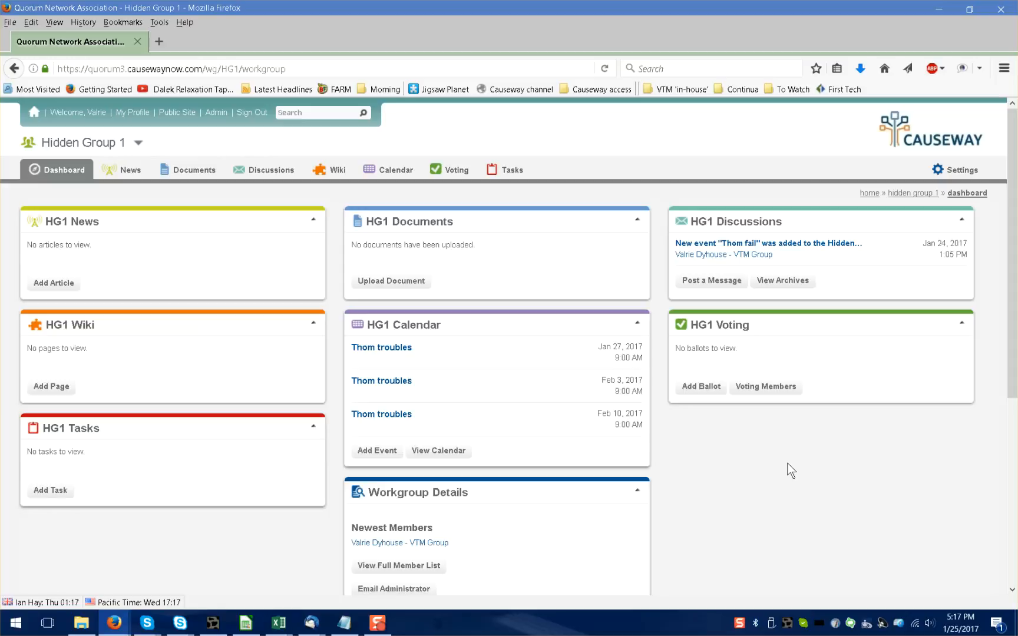
{"action": "left_click", "coordinate": [730, 329]}
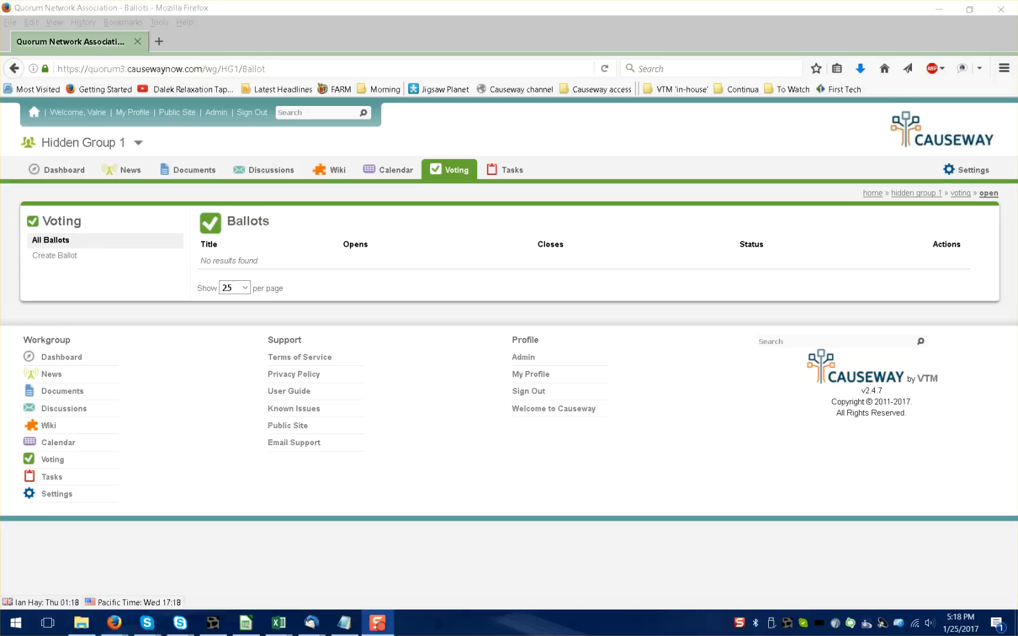
{"action": "left_click", "coordinate": [54, 257]}
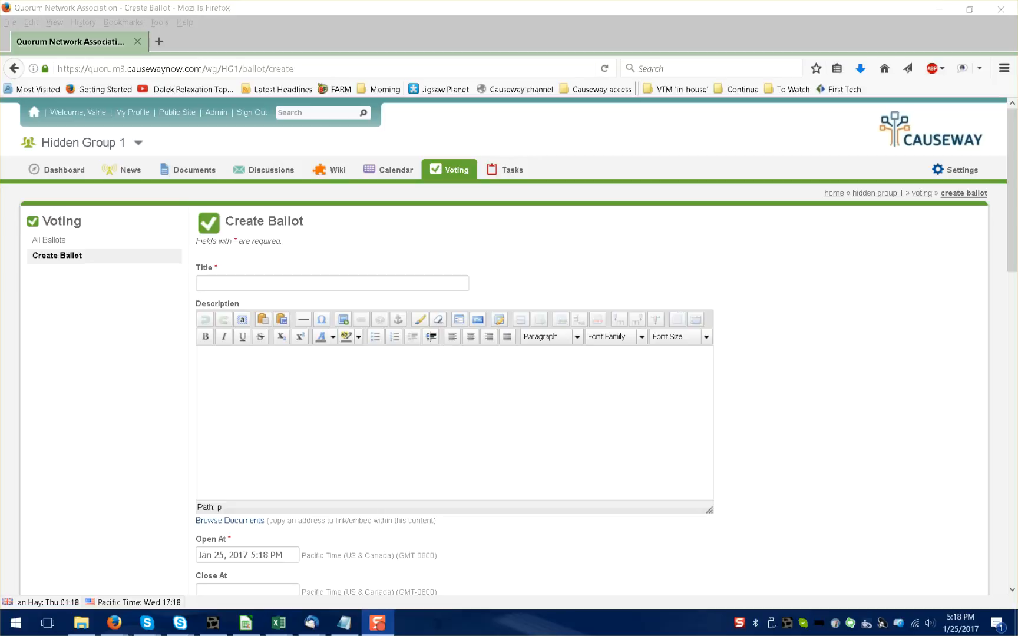
Title the ballot "Test ballot #1" and paste in the prepared description offering the draft document for review and comments.
{"action": "left_click", "coordinate": [373, 283]}
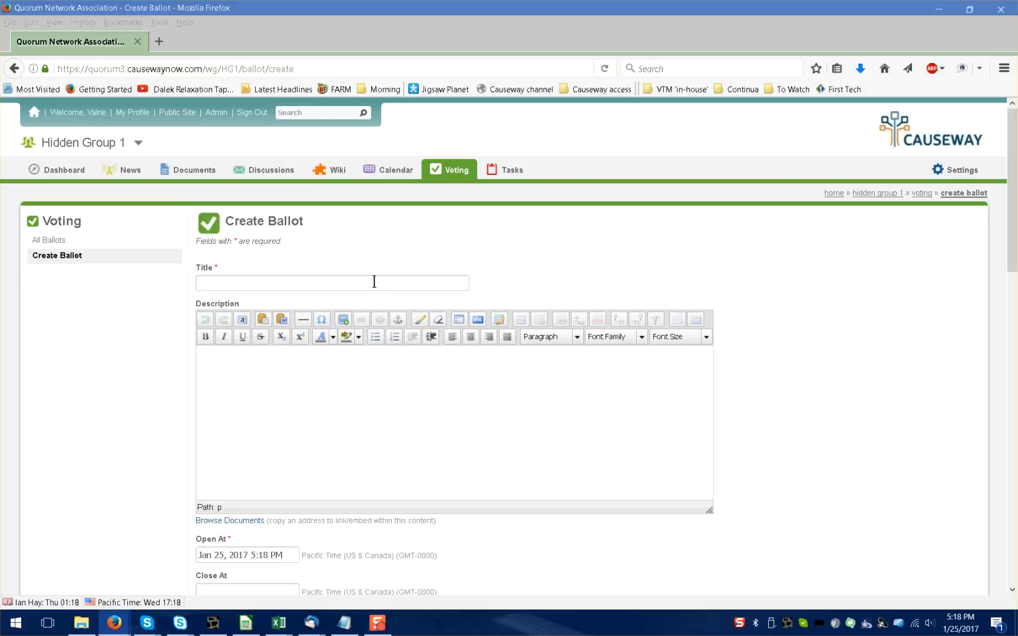
{"action": "type", "text": "Test ballot #1"}
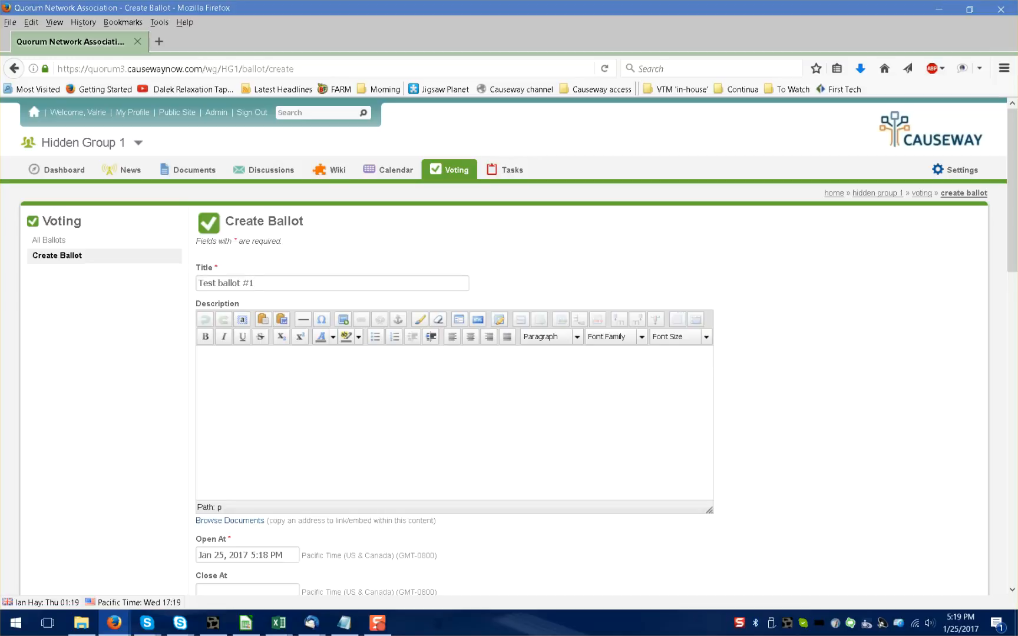
{"action": "left_click", "coordinate": [549, 425]}
{"action": "type", "text": "Following a series of meetings to finalized the draft document, we are offering this version for review.  The attached document may be downloaded and comments may be submitted by using the attached spreadsheet, or by commenting directly in the field associated with your ballot."}
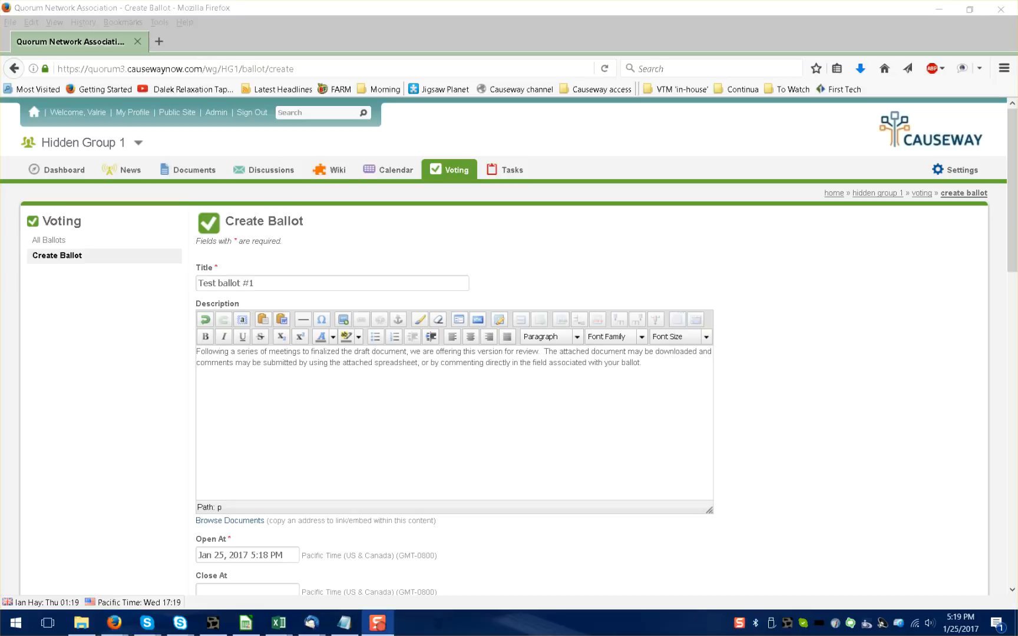
Set the ballot to open on Jan 25, 2017 at 11:59 pm.
{"action": "scroll", "coordinate": [826, 359], "scroll_direction": "down", "scroll_amount": 5}
{"action": "scroll", "coordinate": [827, 364], "scroll_direction": "down", "scroll_amount": 2}
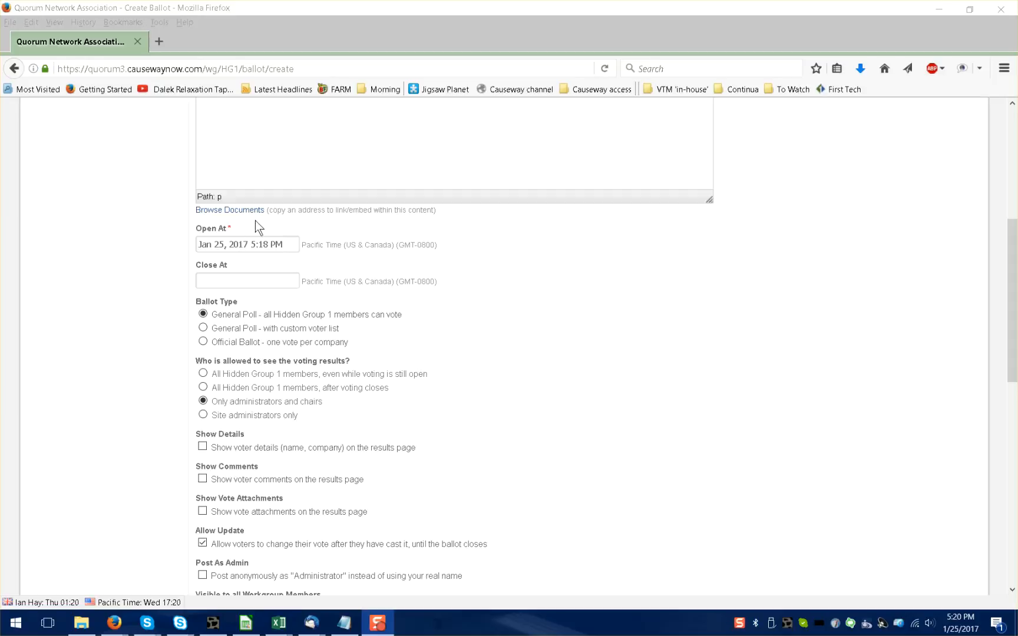
{"action": "left_click", "coordinate": [260, 245]}
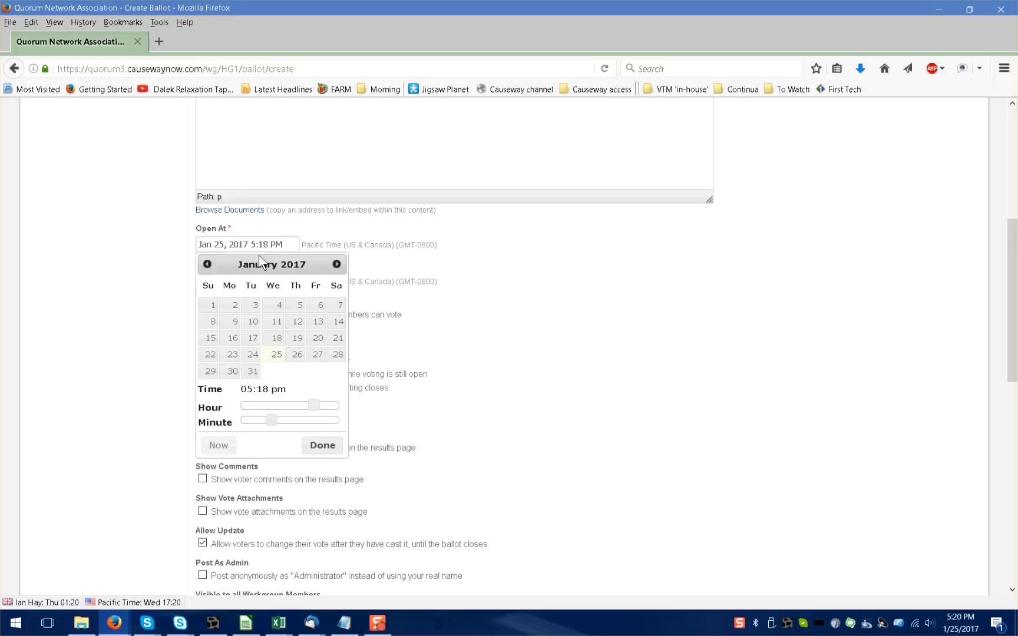
{"action": "left_click_drag", "start_coordinate": [298, 420], "coordinate": [364, 405]}
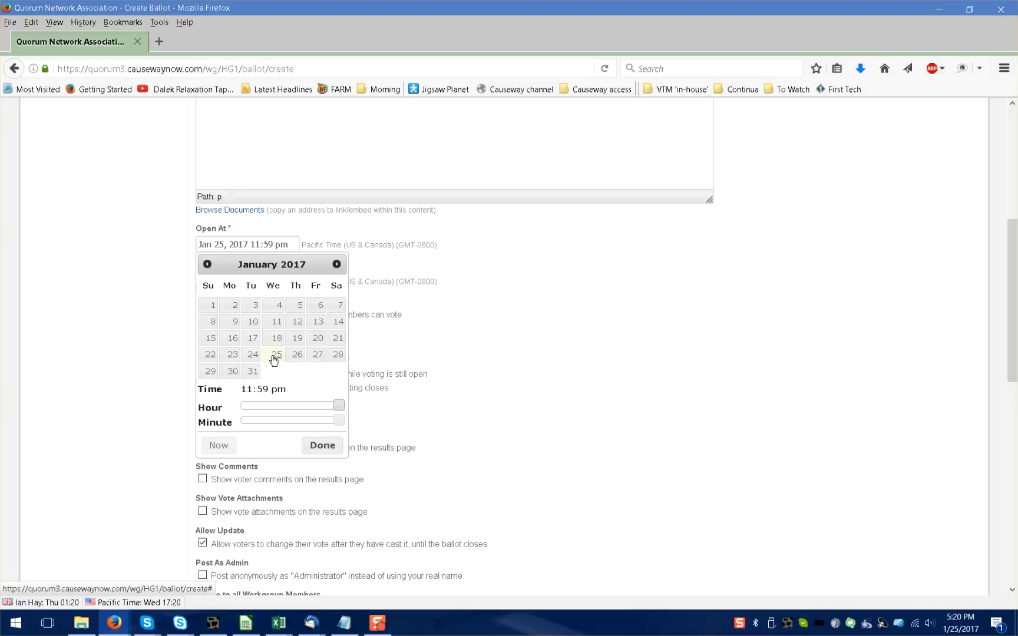
{"action": "left_click", "coordinate": [323, 445]}
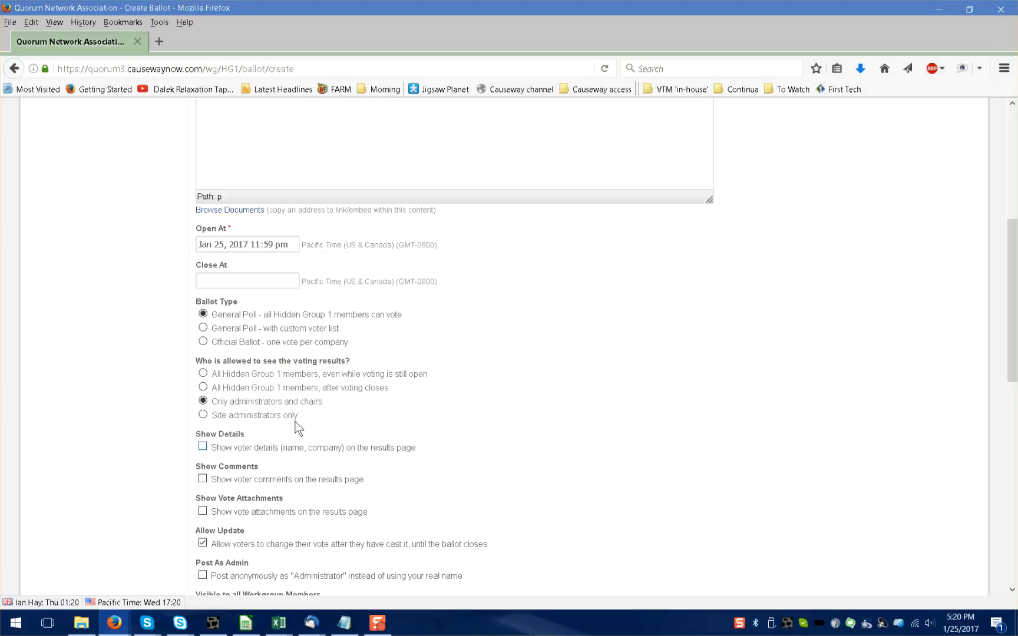
Set the ballot to close on Feb 1, 2017 at 11:59 pm.
{"action": "left_click", "coordinate": [277, 279]}
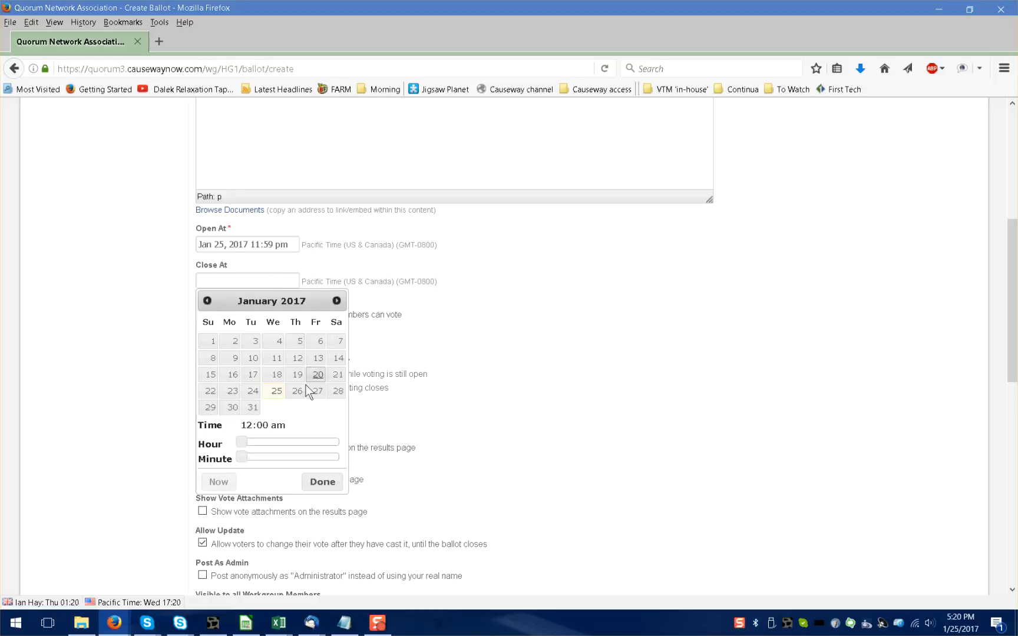
{"action": "left_click", "coordinate": [252, 408]}
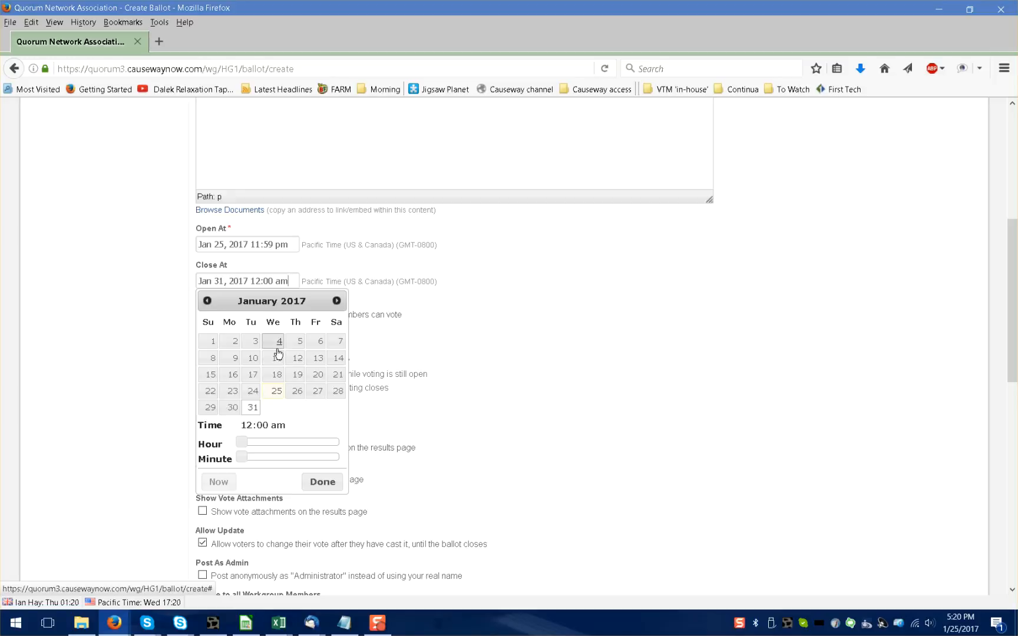
{"action": "left_click", "coordinate": [336, 300]}
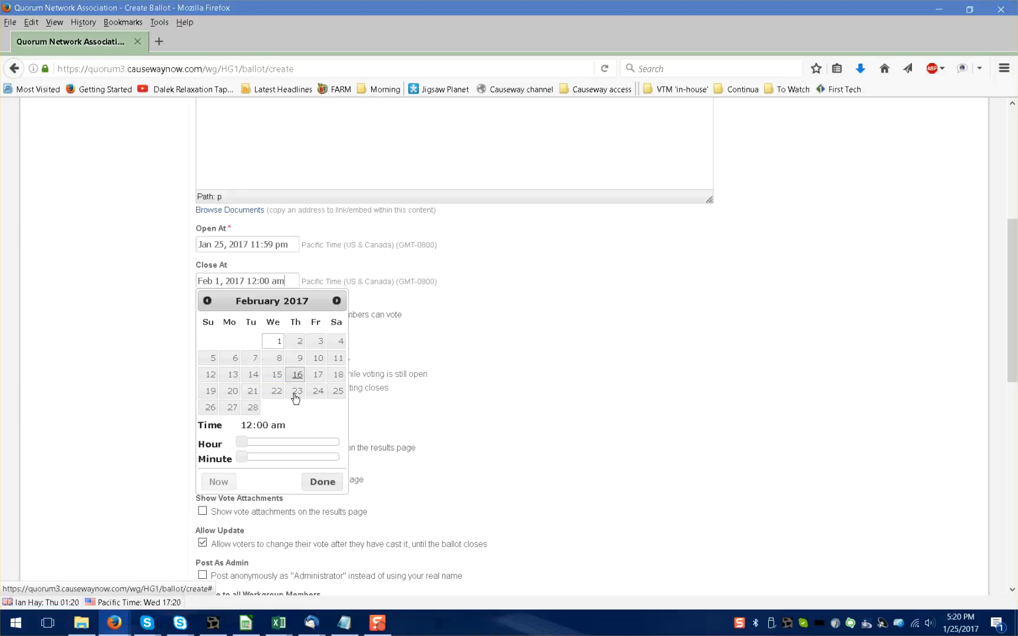
{"action": "left_click_drag", "start_coordinate": [241, 457], "coordinate": [341, 457]}
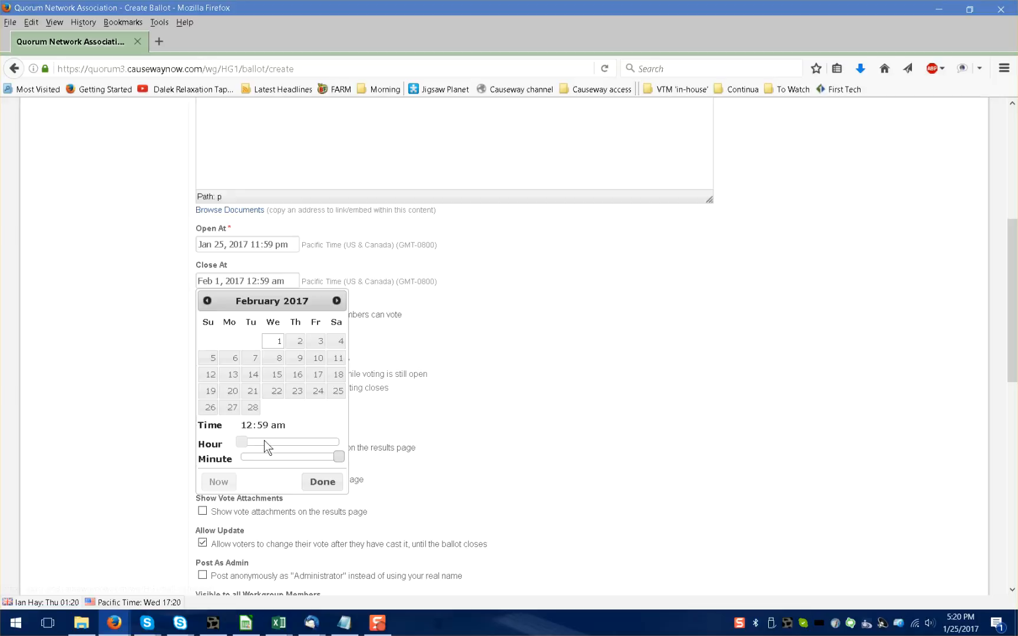
{"action": "left_click_drag", "start_coordinate": [241, 441], "coordinate": [344, 444]}
{"action": "left_click", "coordinate": [321, 481]}
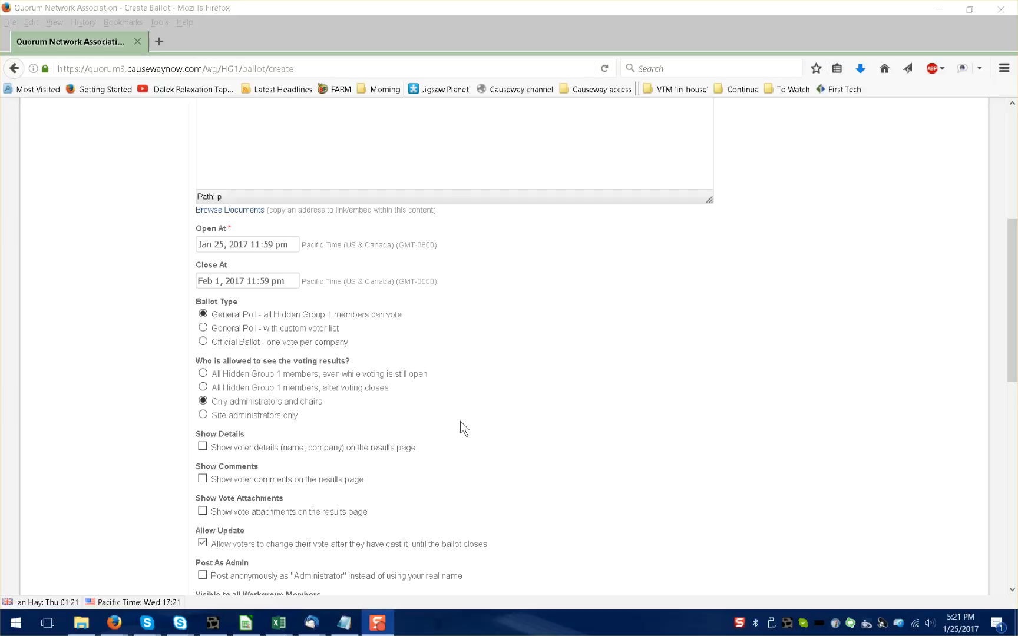
Let all Hidden Group 1 members see results while voting is open, including voter details, comments and vote attachments.
{"action": "left_click", "coordinate": [202, 373]}
{"action": "scroll", "coordinate": [557, 371], "scroll_direction": "down", "scroll_amount": 6}
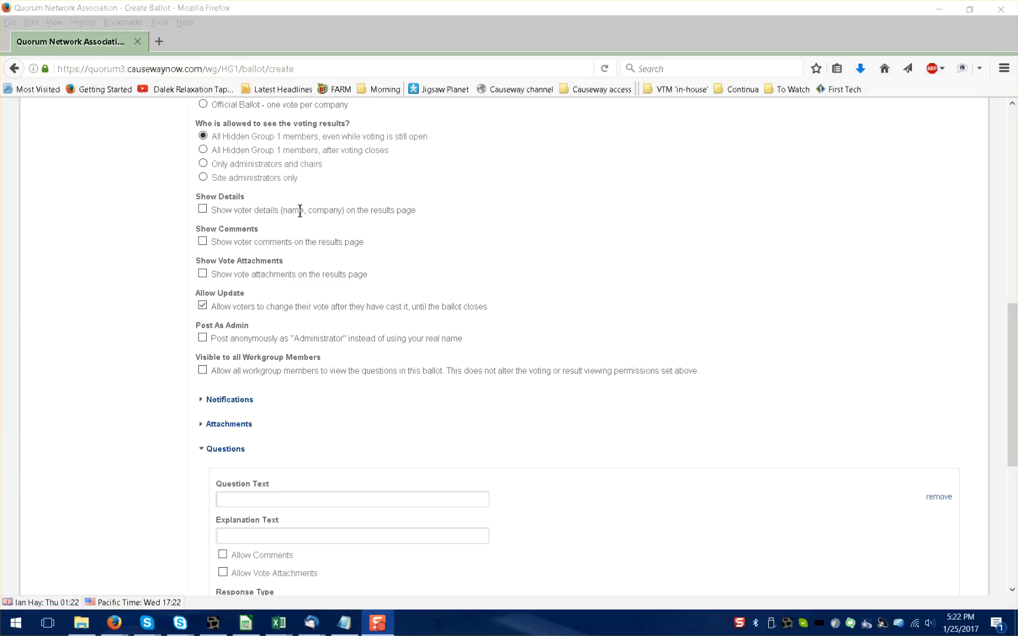
{"action": "left_click", "coordinate": [203, 209]}
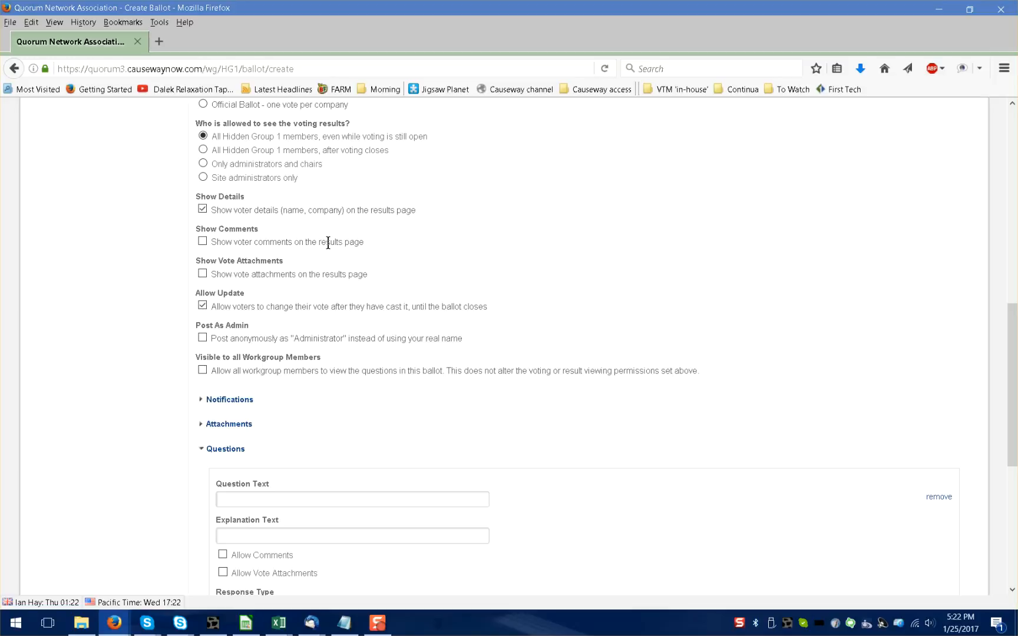
{"action": "left_click", "coordinate": [202, 242]}
{"action": "left_click", "coordinate": [202, 274]}
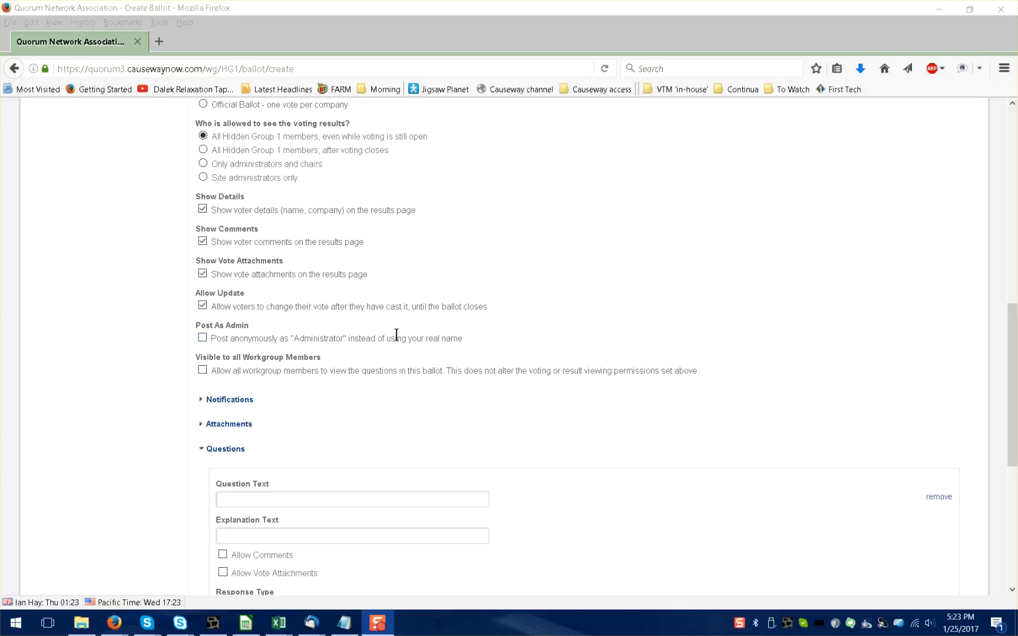
Post the ballot anonymously as Administrator and make its questions visible to all workgroup members.
{"action": "left_click", "coordinate": [203, 339]}
{"action": "left_click", "coordinate": [203, 338]}
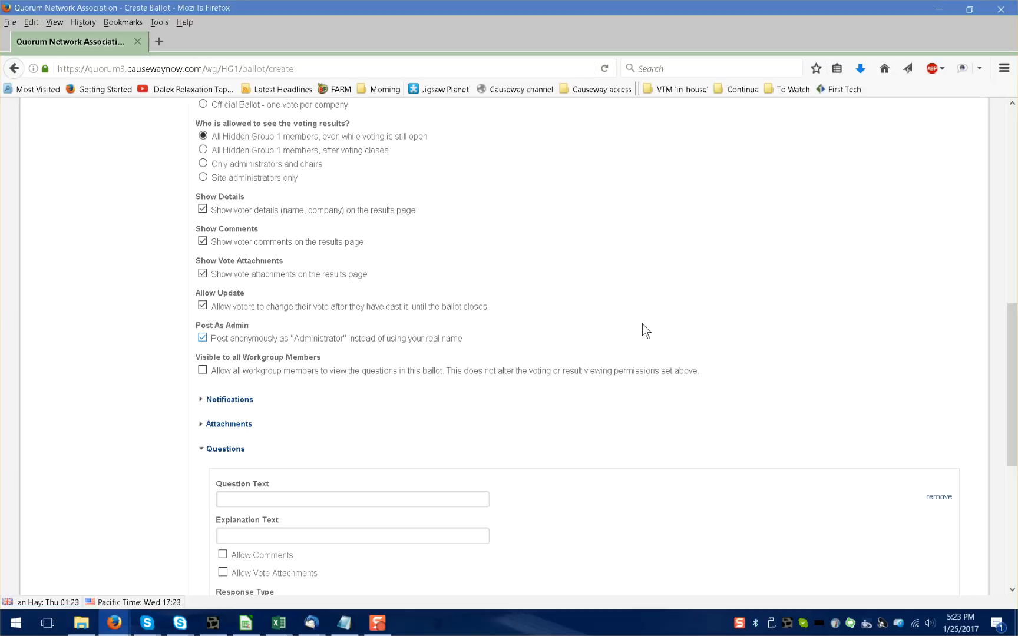
{"action": "left_click", "coordinate": [202, 370]}
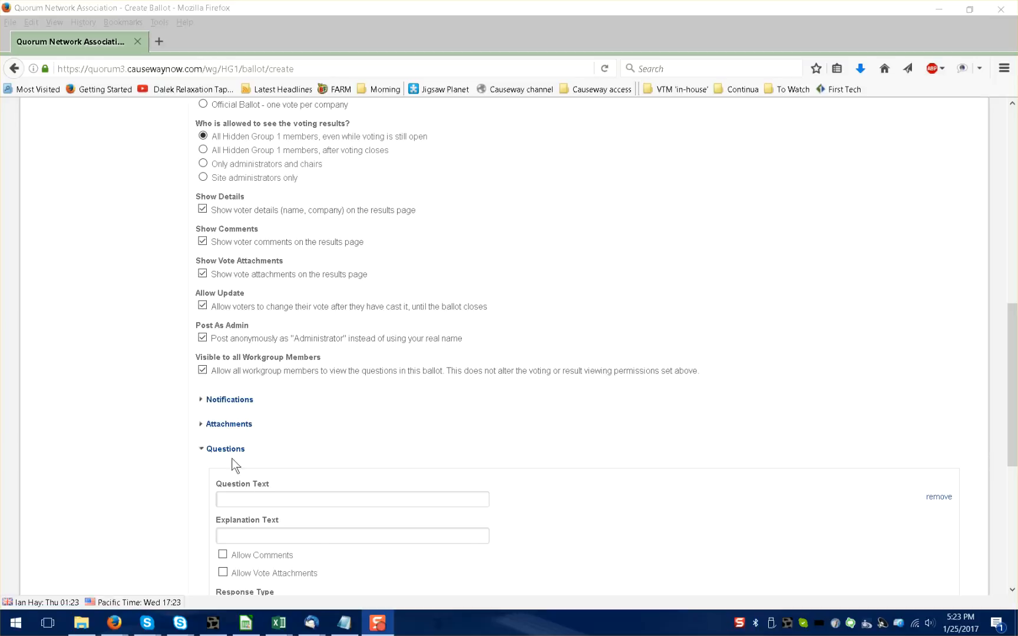
Enable the New Ballot voter notification, sent When Voting Opens, and the Ballot Closed and Results Published notification.
{"action": "left_click", "coordinate": [201, 404]}
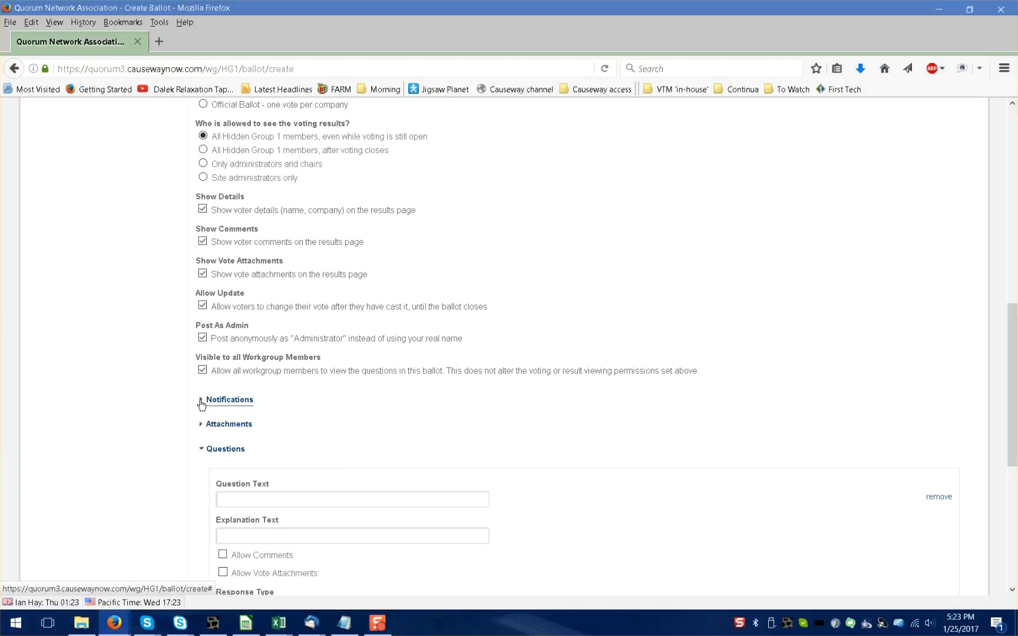
{"action": "left_click", "coordinate": [201, 404]}
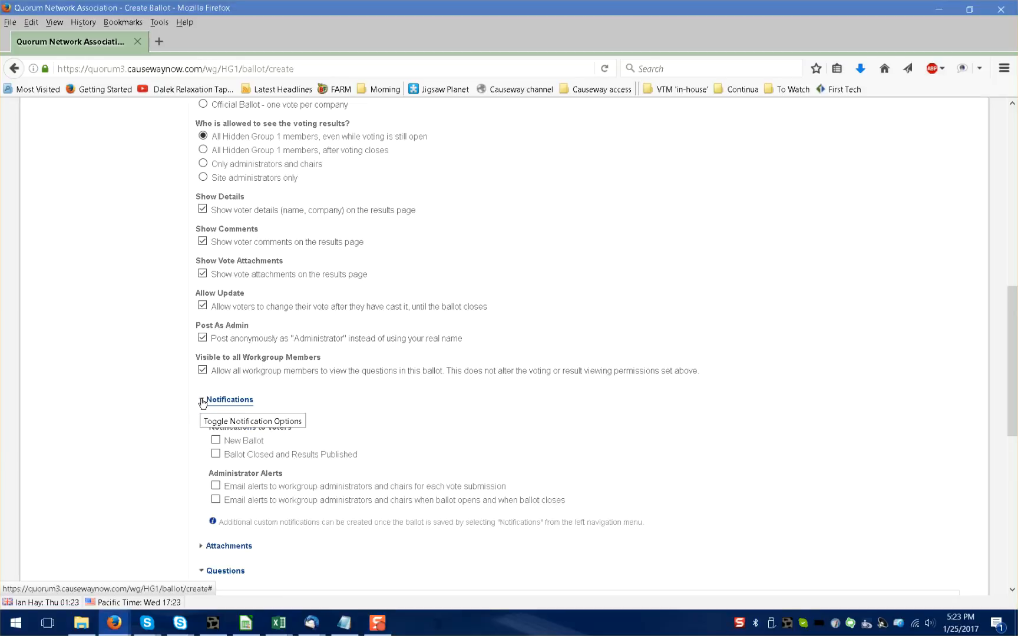
{"action": "scroll", "coordinate": [697, 325], "scroll_direction": "down", "scroll_amount": 5}
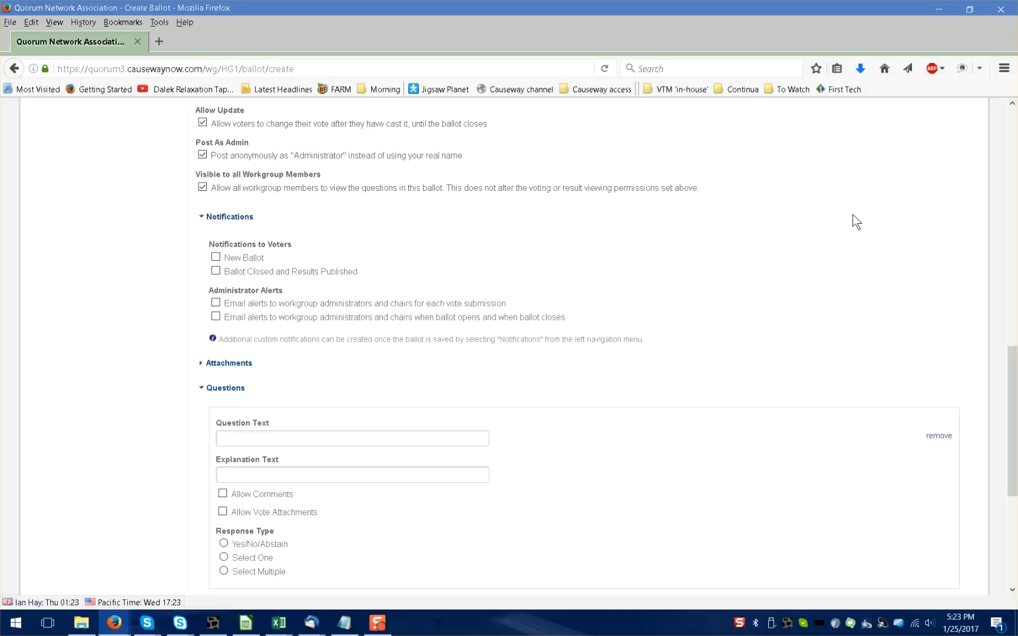
{"action": "left_click", "coordinate": [215, 257]}
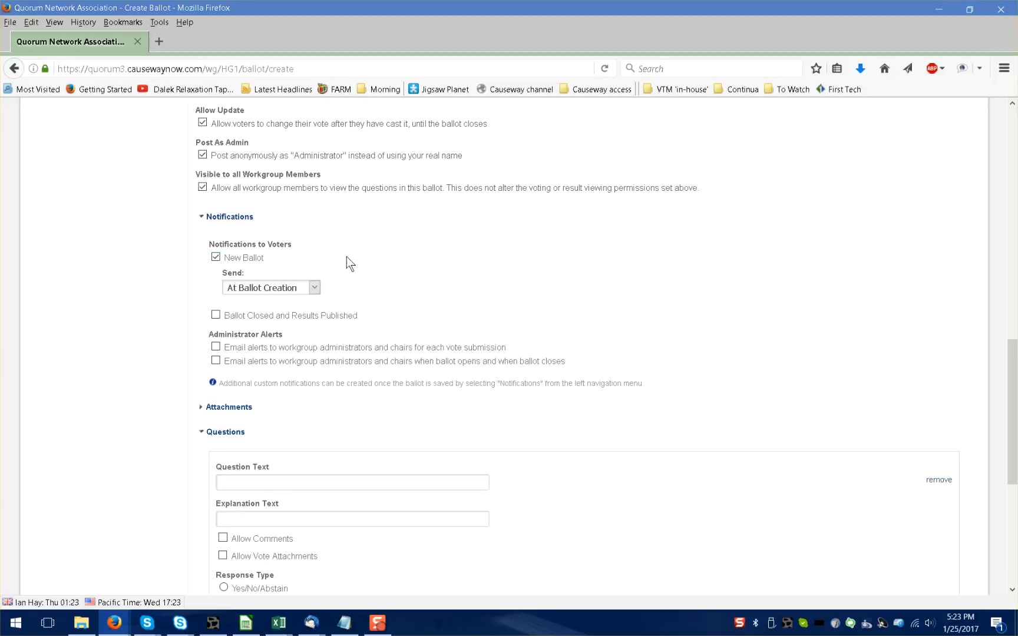
{"action": "left_click", "coordinate": [315, 287]}
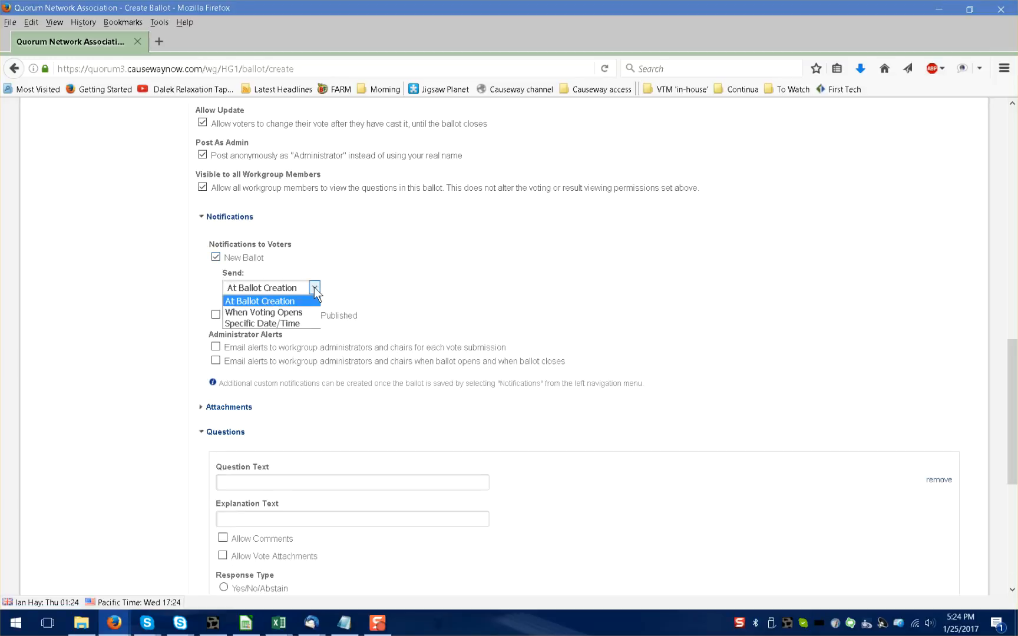
{"action": "left_click", "coordinate": [300, 312]}
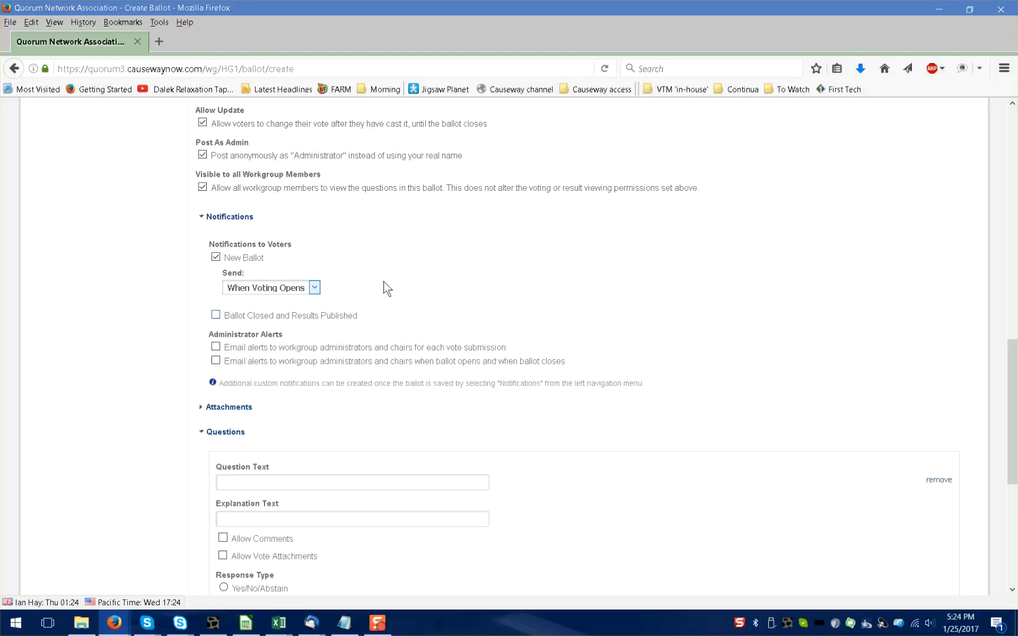
{"action": "left_click", "coordinate": [315, 288]}
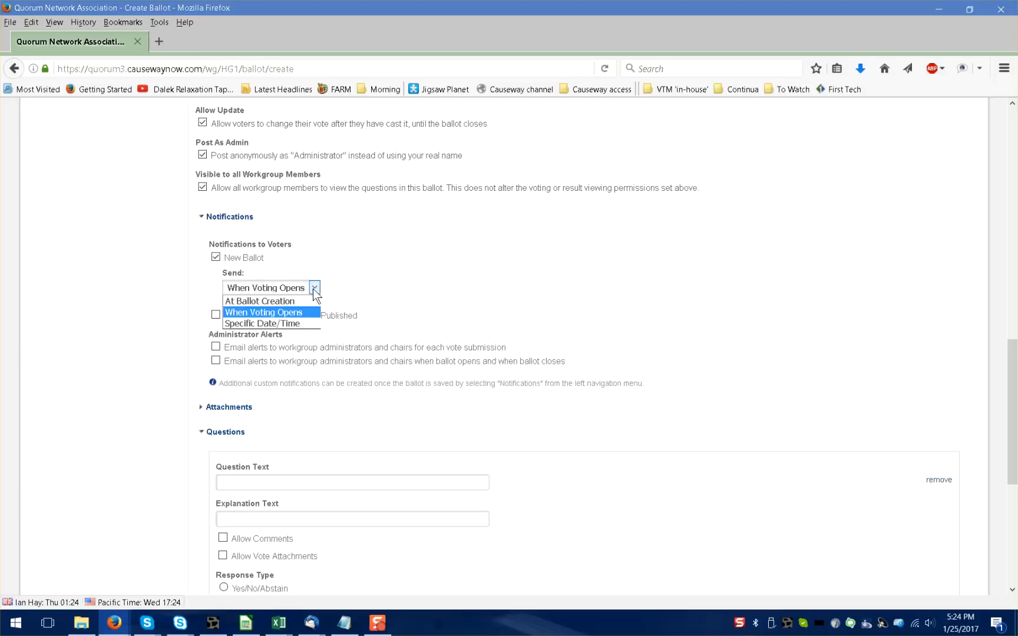
{"action": "left_click", "coordinate": [462, 249]}
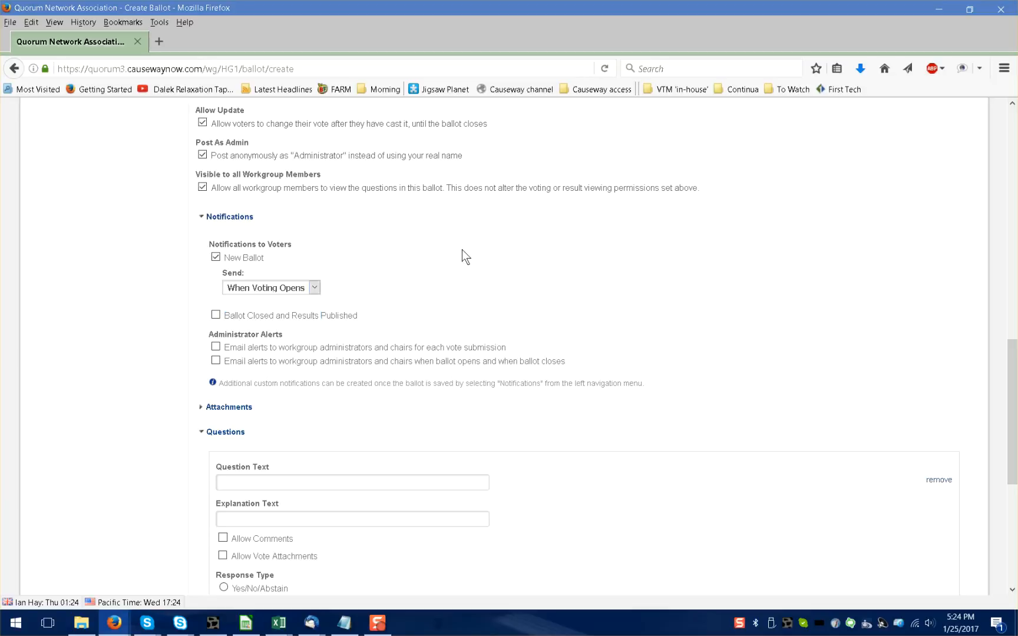
{"action": "left_click", "coordinate": [215, 315]}
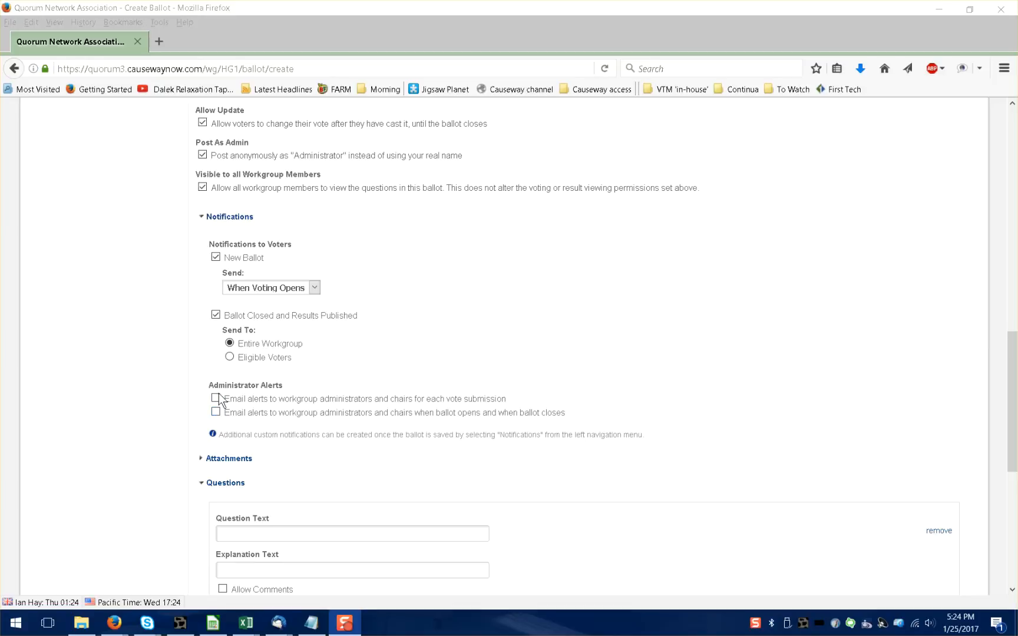
Attach the file Einstein gravitational waves.htm to the ballot, leaving its display name and description blank.
{"action": "left_click", "coordinate": [203, 464]}
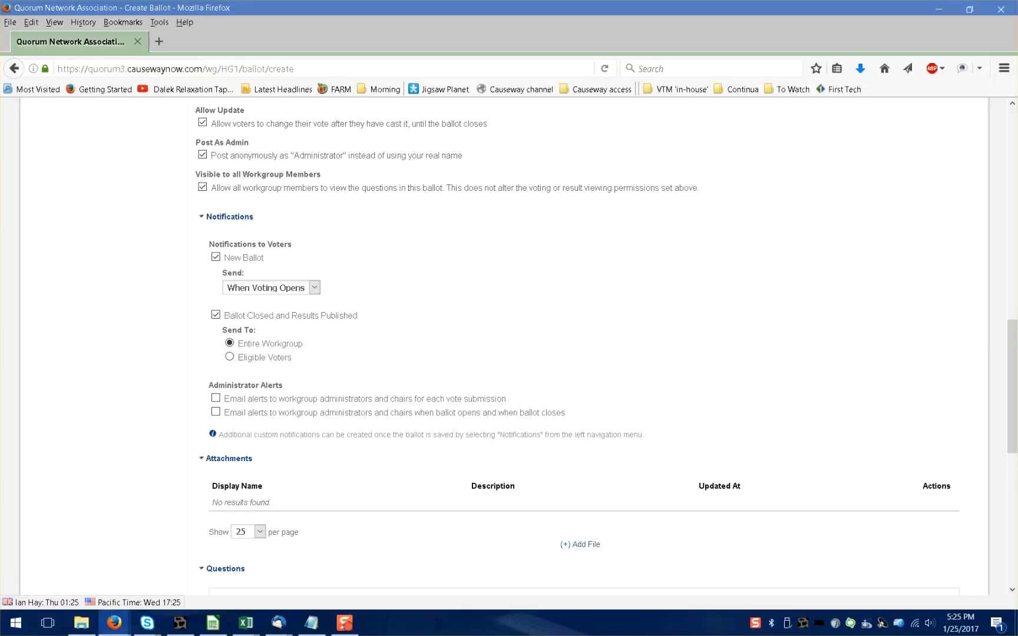
{"action": "scroll", "coordinate": [816, 382], "scroll_direction": "down", "scroll_amount": 5}
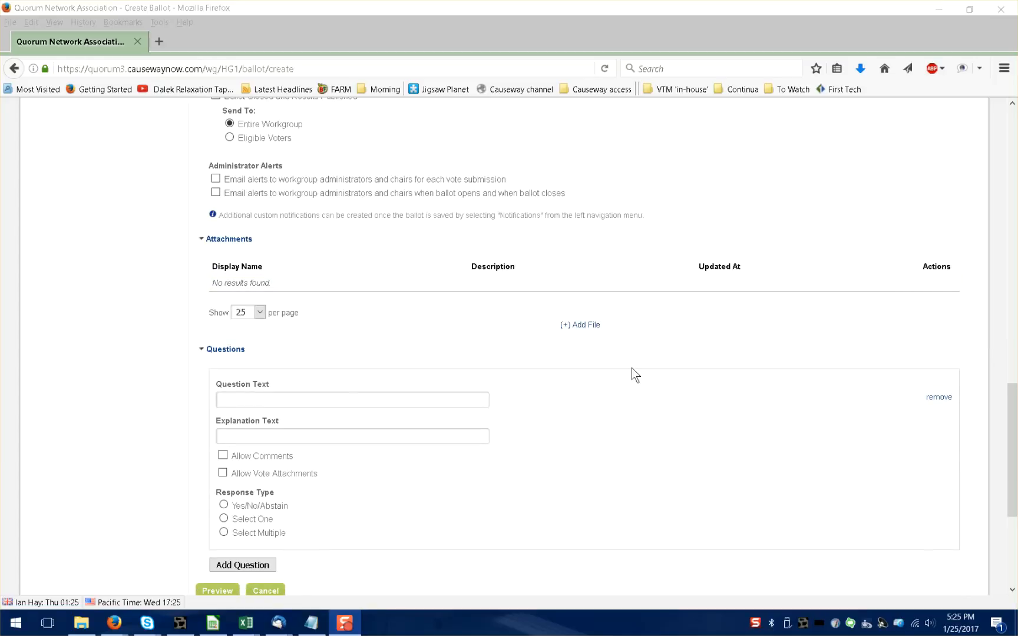
{"action": "scroll", "coordinate": [632, 367], "scroll_direction": "up", "scroll_amount": 1}
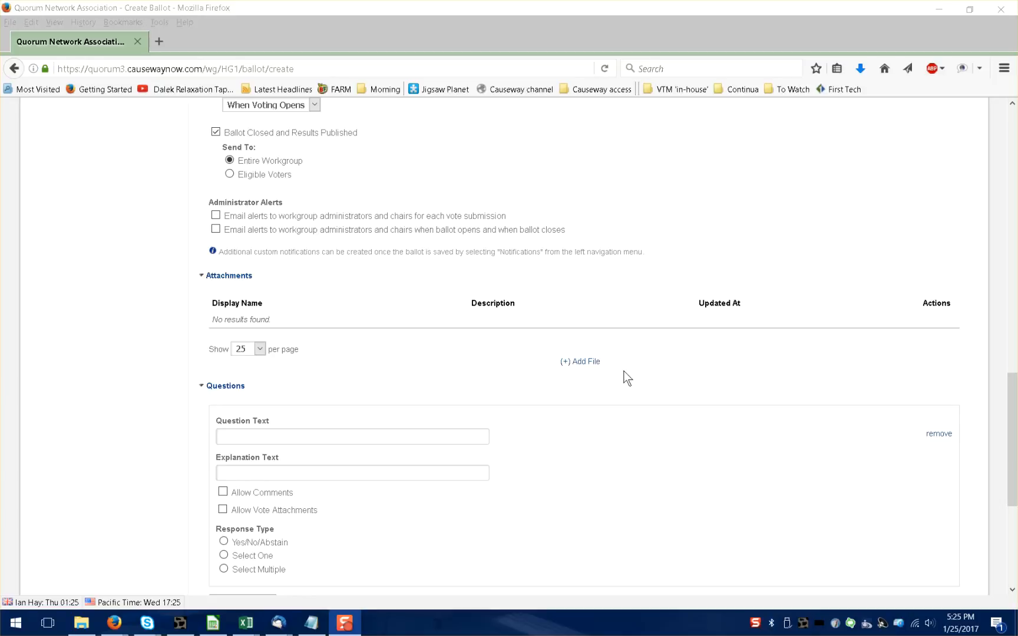
{"action": "left_click", "coordinate": [587, 363]}
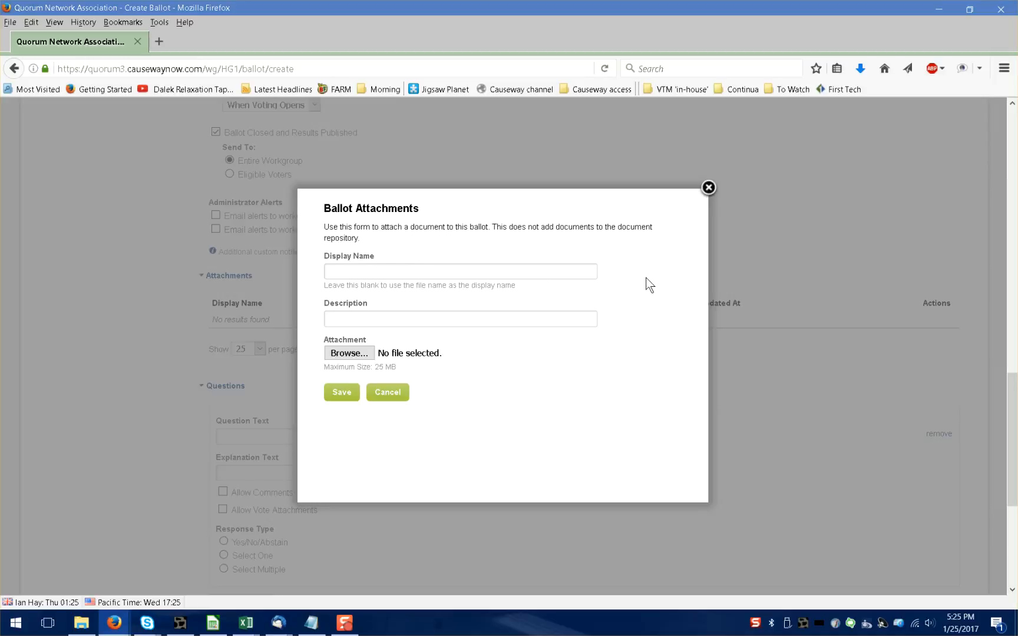
{"action": "left_click", "coordinate": [359, 355]}
{"action": "left_click_drag", "start_coordinate": [478, 16], "coordinate": [484, 25]}
{"action": "left_click_drag", "start_coordinate": [534, 38], "coordinate": [1017, 99]}
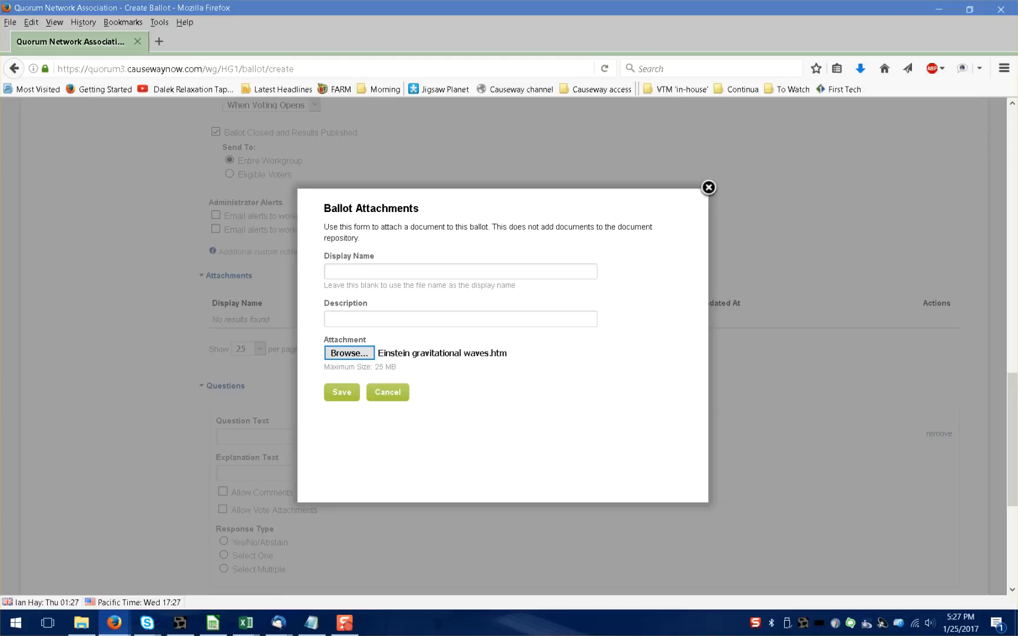
{"action": "left_click", "coordinate": [343, 392]}
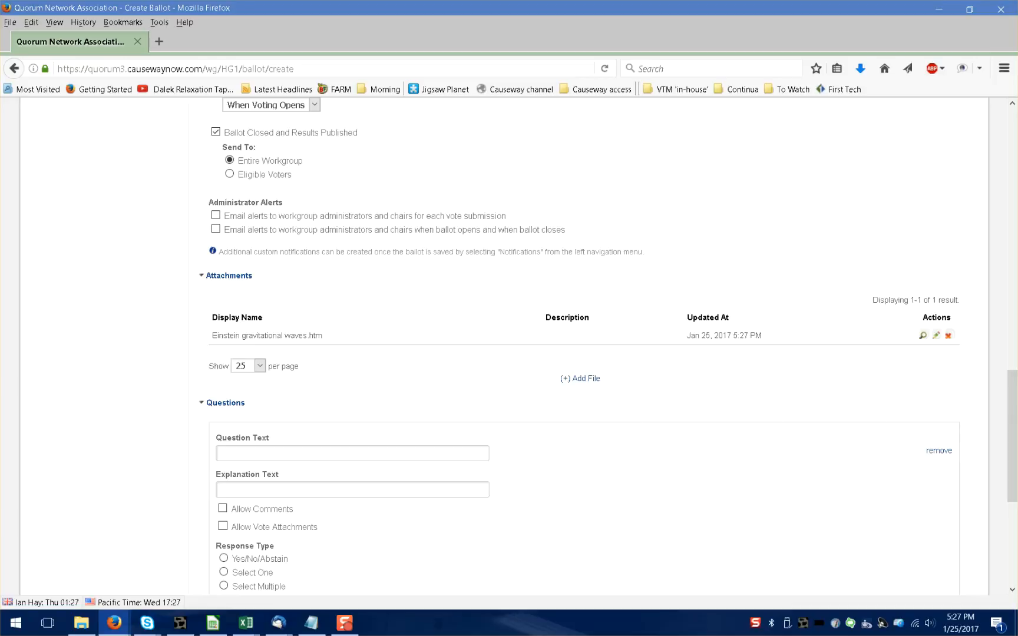
Add Template Comment Spreadsheet_final.xlsx as a second ballot attachment, without a display name or description.
{"action": "left_click", "coordinate": [581, 378]}
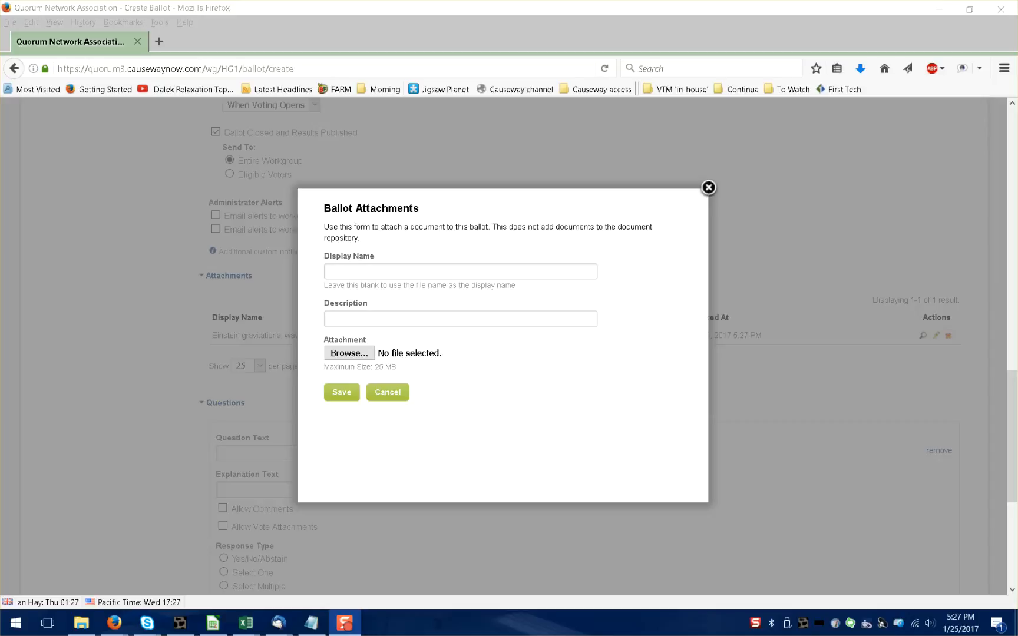
{"action": "left_click", "coordinate": [350, 353]}
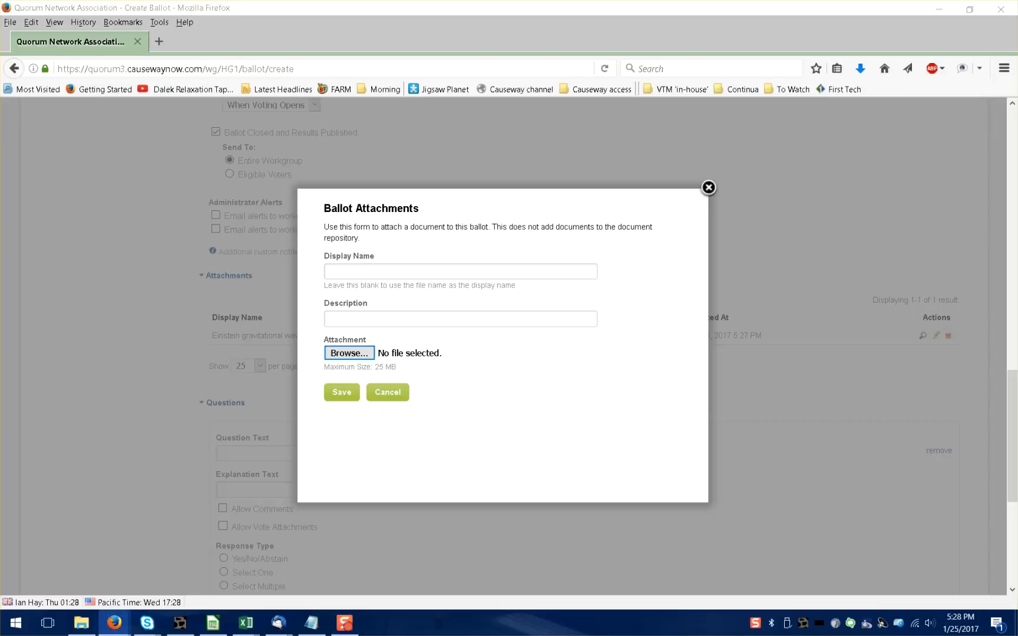
{"action": "key", "text": "Return"}
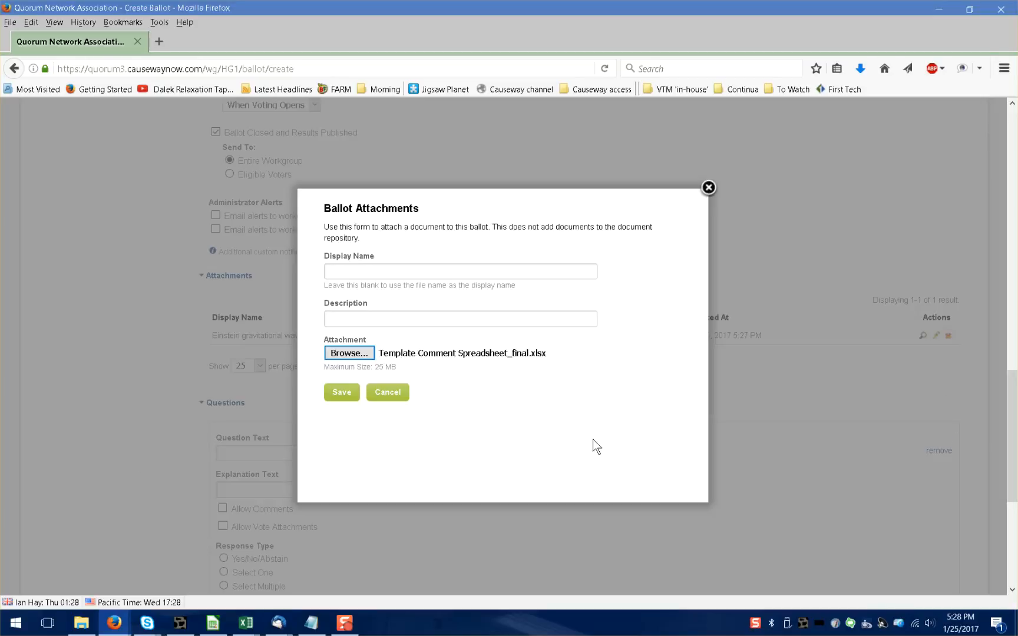
{"action": "left_click", "coordinate": [347, 391]}
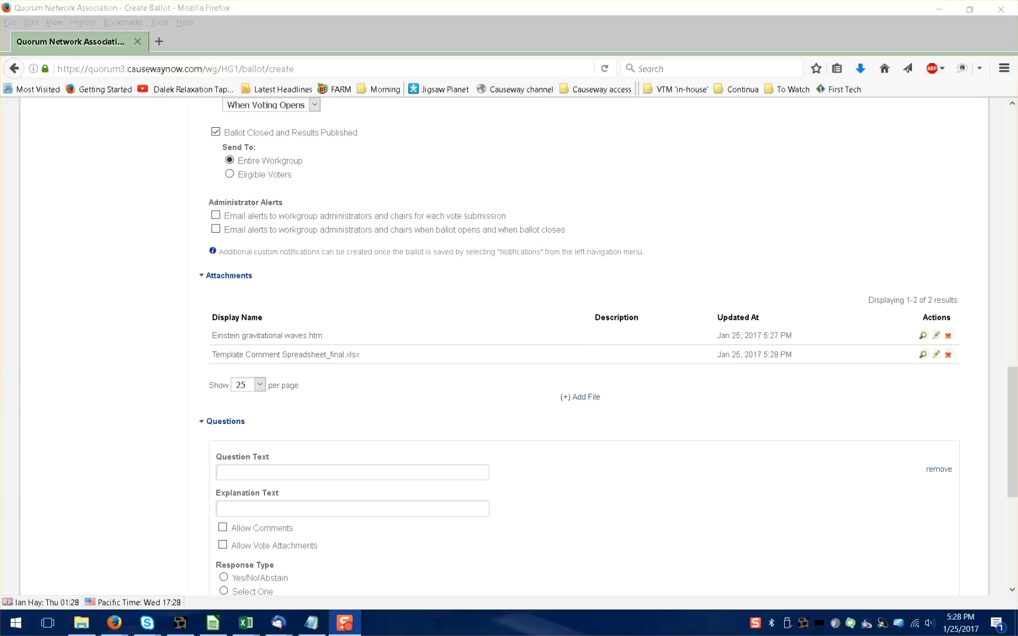
Ask "Is this paper ready to send to the Board of Directors for final approval?", explaining "Publication can only occur after the BoD has reviewed the final document.".
{"action": "left_click", "coordinate": [348, 471]}
{"action": "left_click", "coordinate": [240, 470]}
{"action": "key", "text": "ctrl+v"}
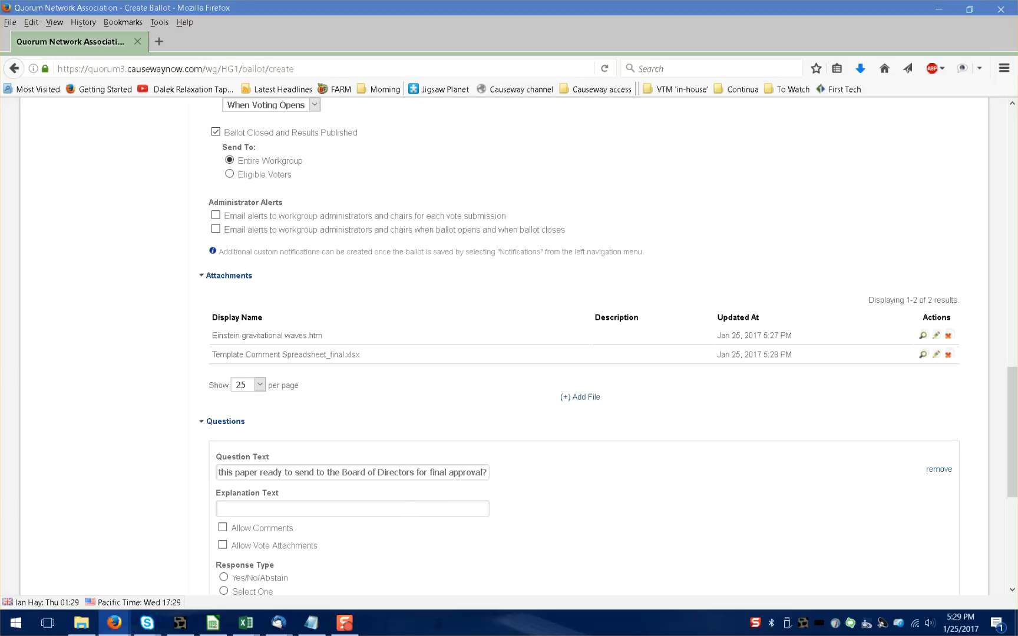
{"action": "left_click", "coordinate": [324, 511]}
{"action": "key", "text": "ctrl+v"}
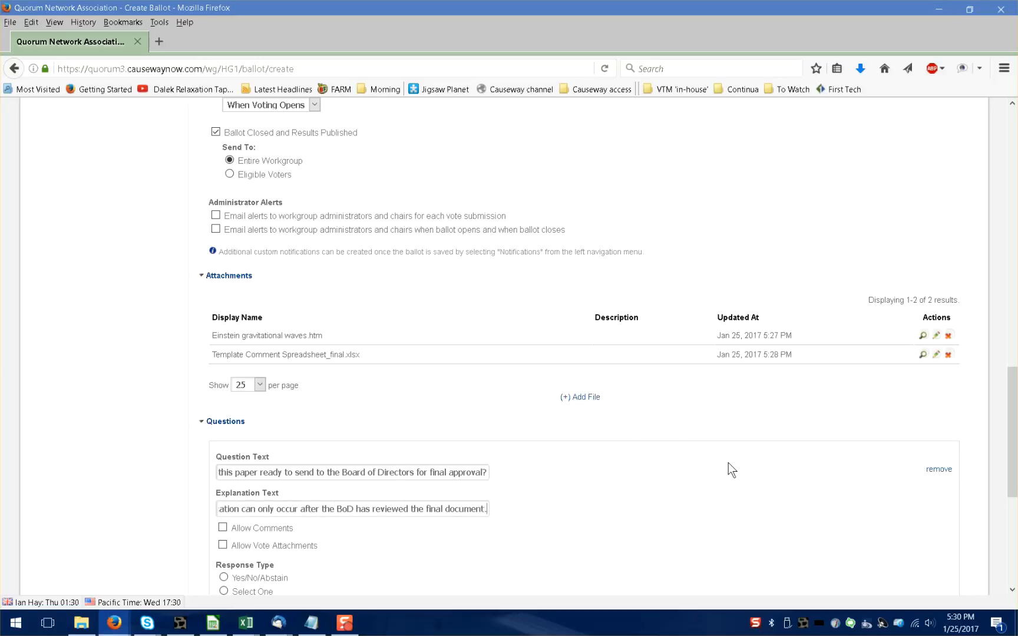
Allow comments and vote attachments on the question and set its response type to Select One.
{"action": "left_click", "coordinate": [223, 545]}
{"action": "left_click_drag", "start_coordinate": [1013, 485], "coordinate": [1013, 545]}
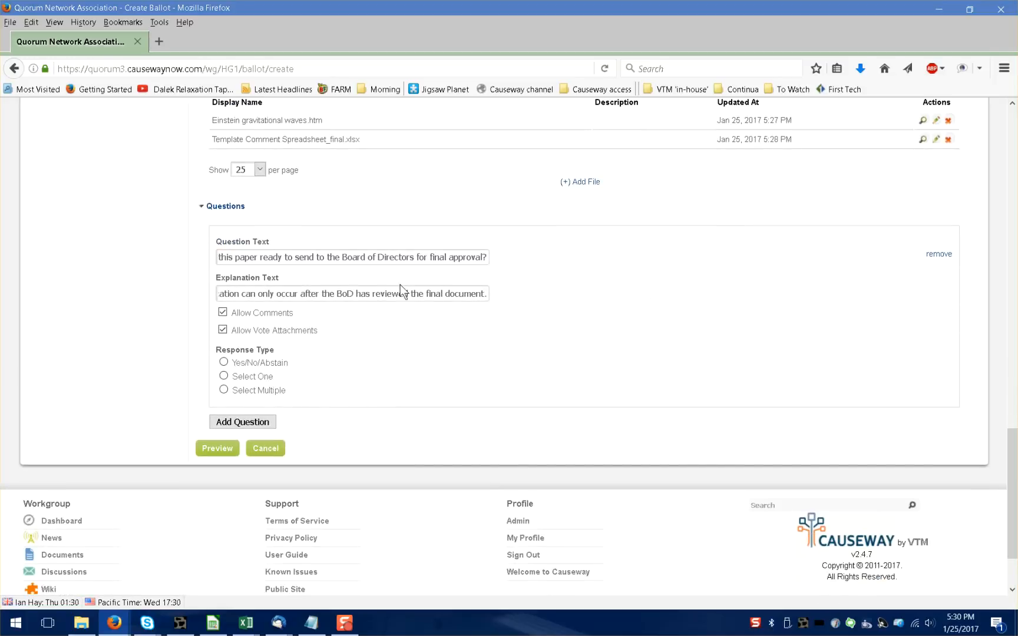
{"action": "left_click", "coordinate": [224, 377]}
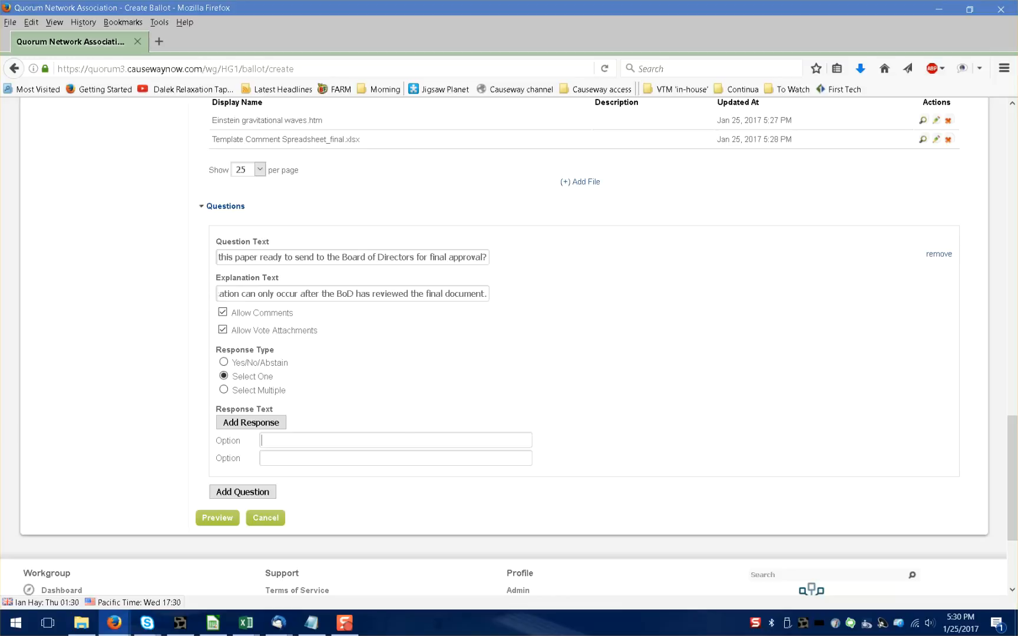
Fill the first two response options with "yes, this paper is ready" and "No, but I only have one comment.".
{"action": "type", "text": "yes, this paper is ready"}
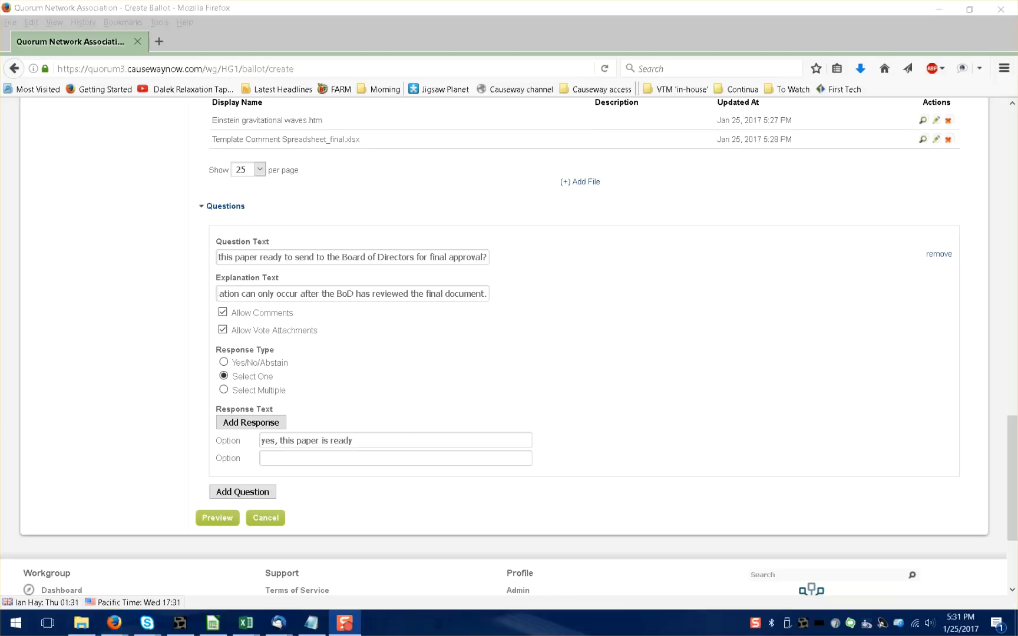
{"action": "left_click", "coordinate": [385, 465]}
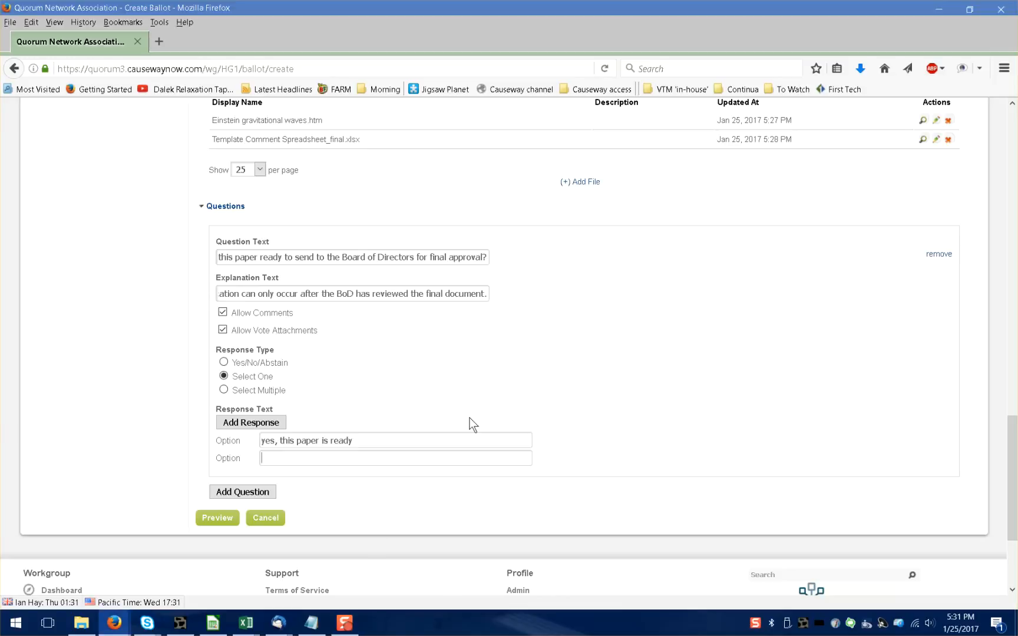
{"action": "type", "text": "No, but I only have one comment."}
Add a third response option reading "No, I have multiple comments and have attached a spreadsheet listing them.".
{"action": "left_click", "coordinate": [228, 421]}
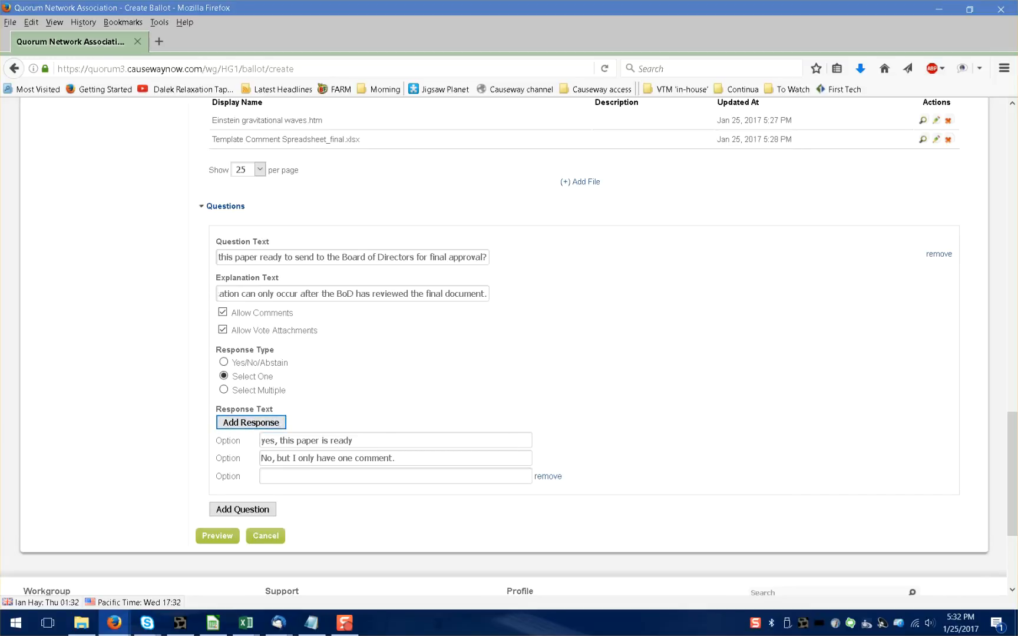
{"action": "key", "text": "alt+Tab"}
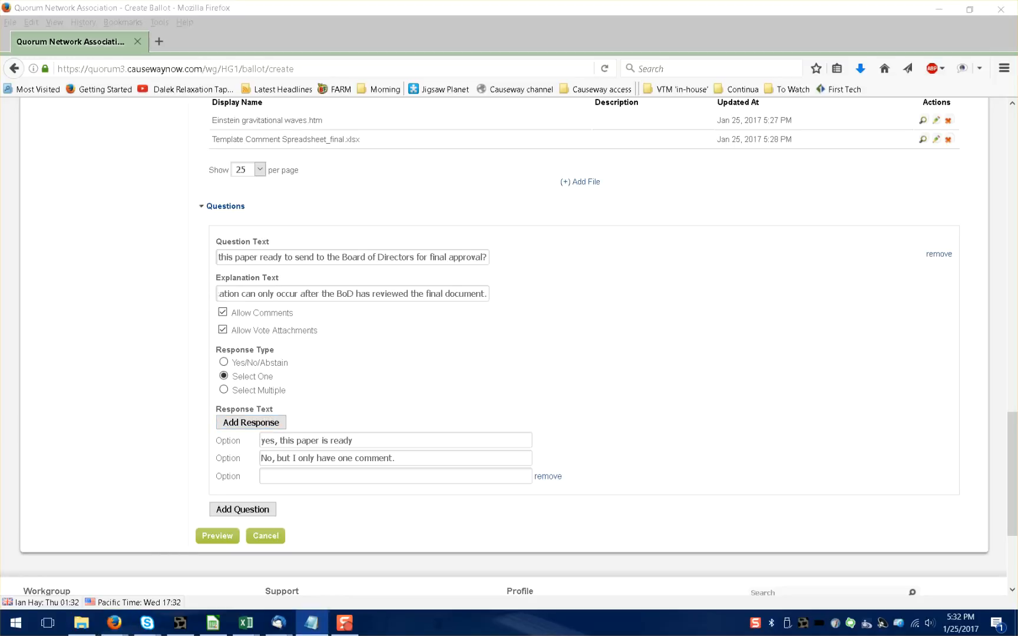
{"action": "left_click", "coordinate": [354, 475]}
{"action": "key", "text": "ctrl+v"}
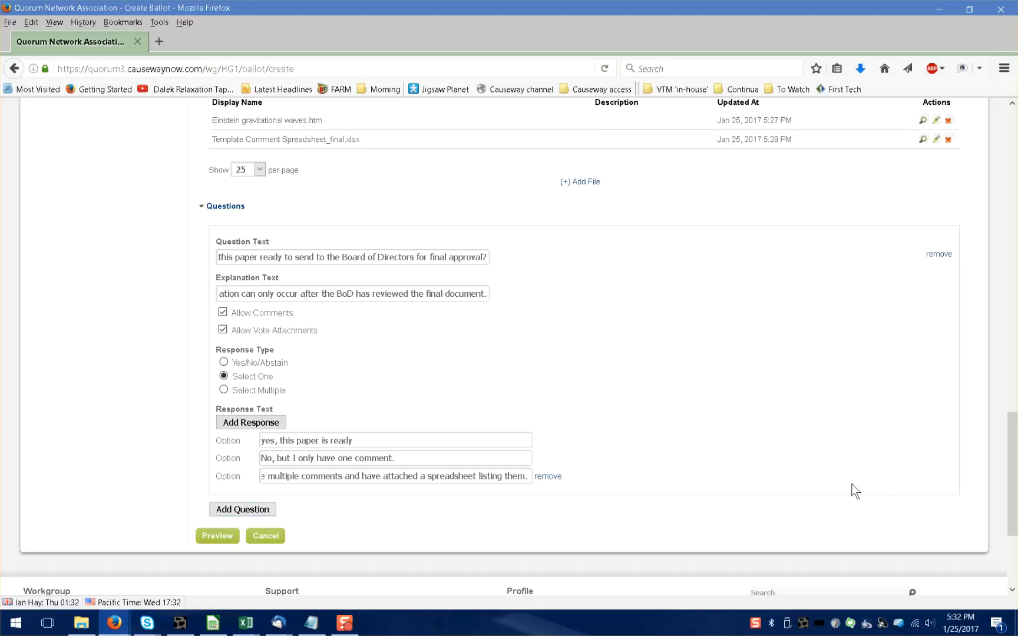
Save the ballot from its preview and open the workgroup's list of ballots.
{"action": "left_click", "coordinate": [213, 537]}
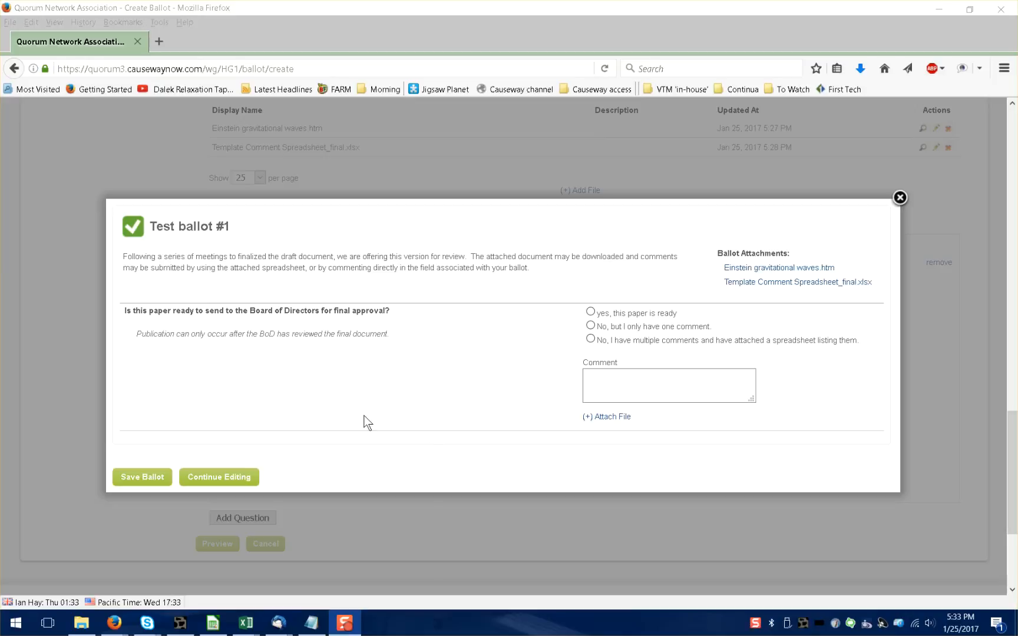
{"action": "left_click", "coordinate": [145, 477]}
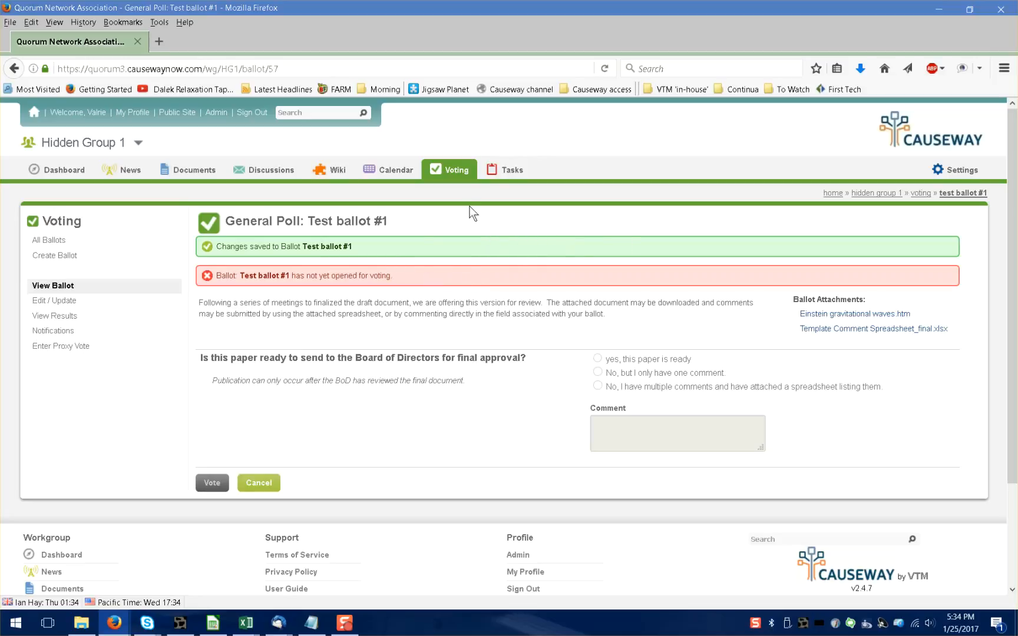
{"action": "left_click", "coordinate": [463, 172]}
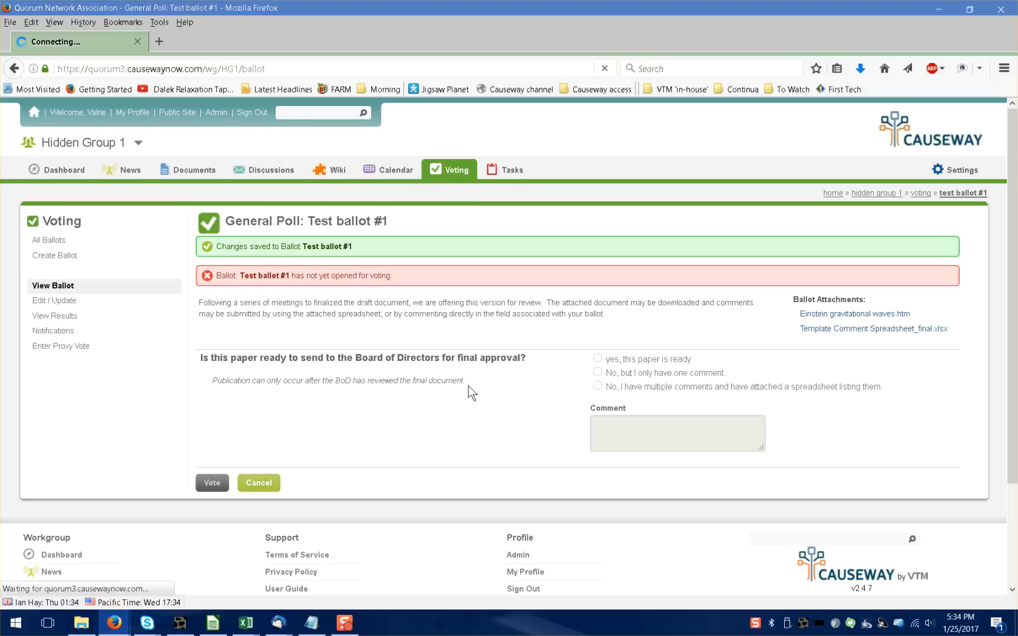